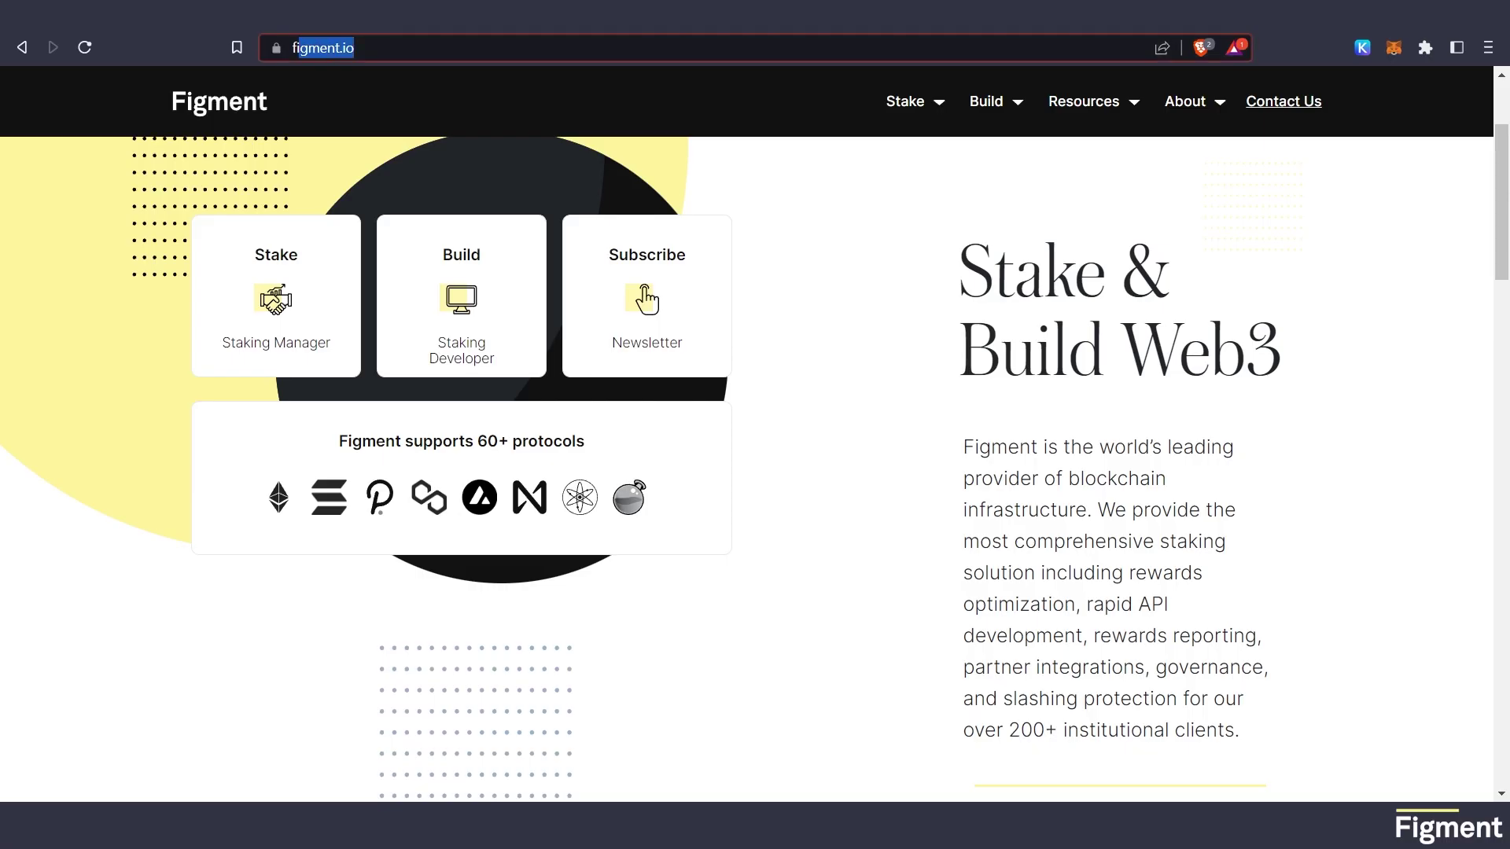
# Open the Rewards Calculator page from the Stake menu
pyautogui.click(904, 101)
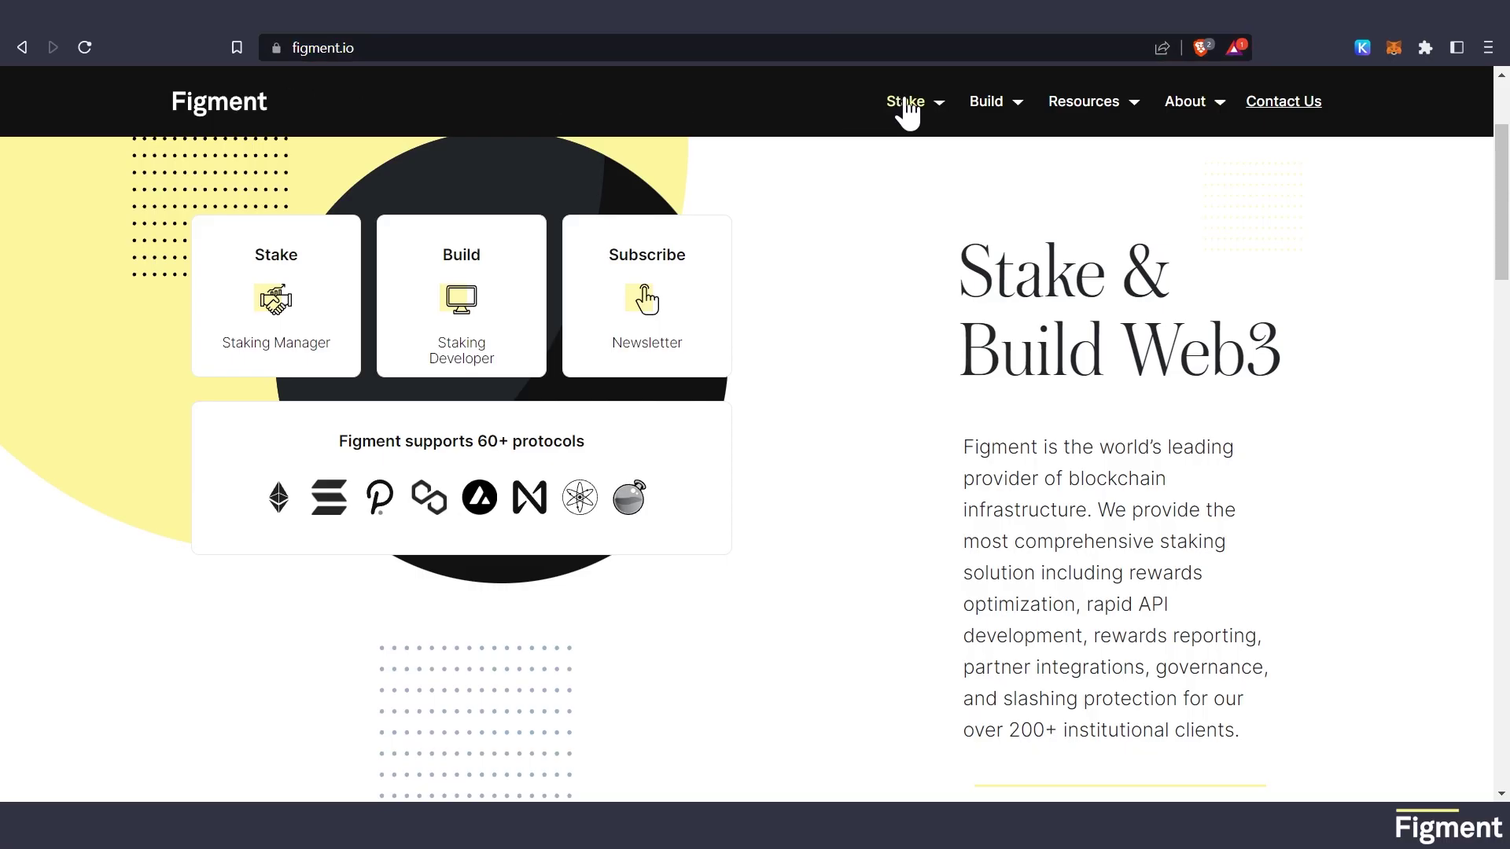
pyautogui.click(950, 337)
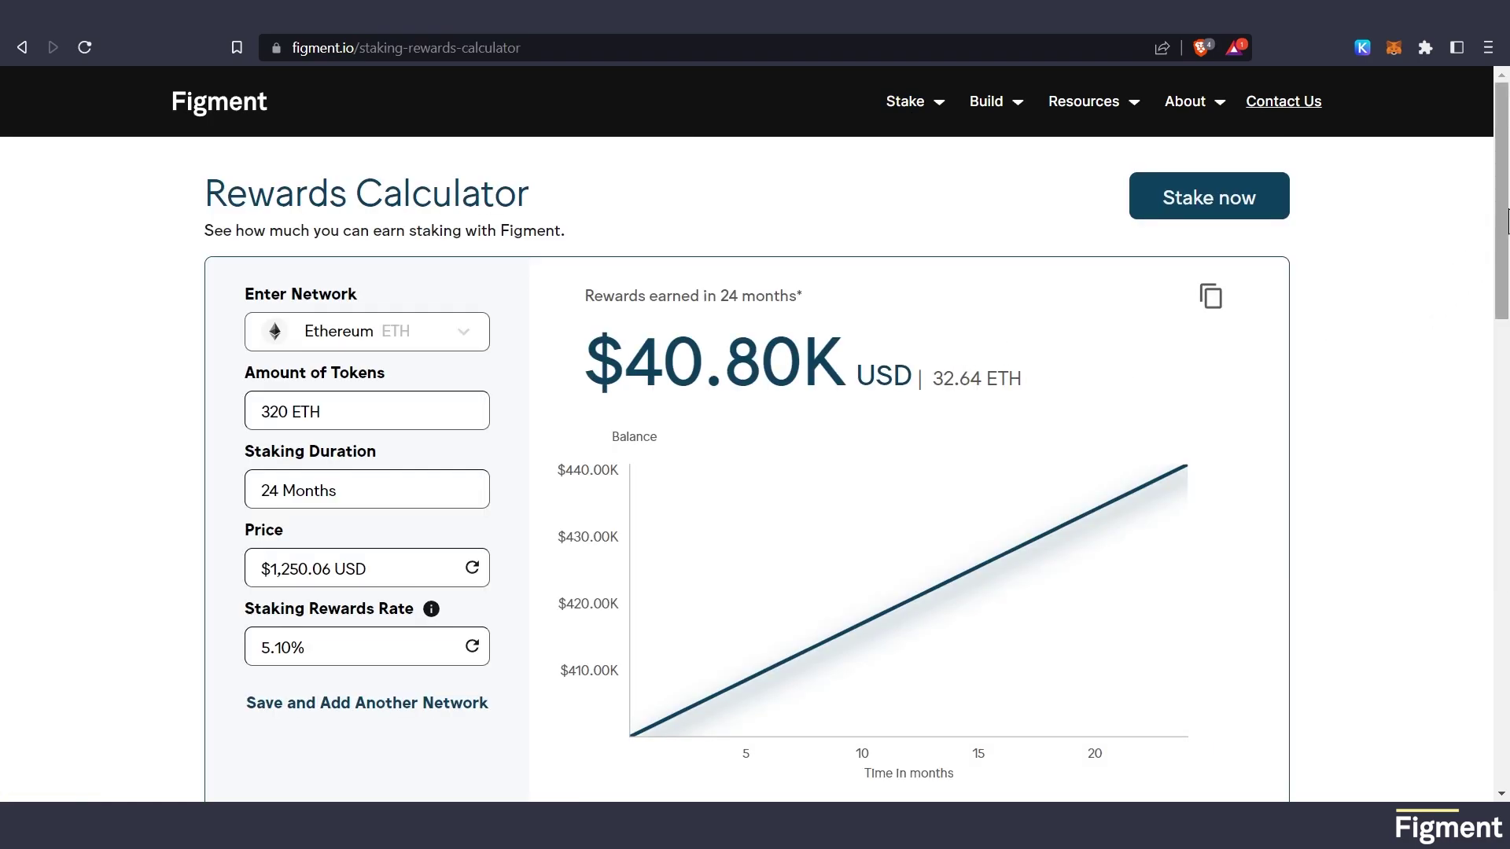
pyautogui.scroll(-1, 566, 385)
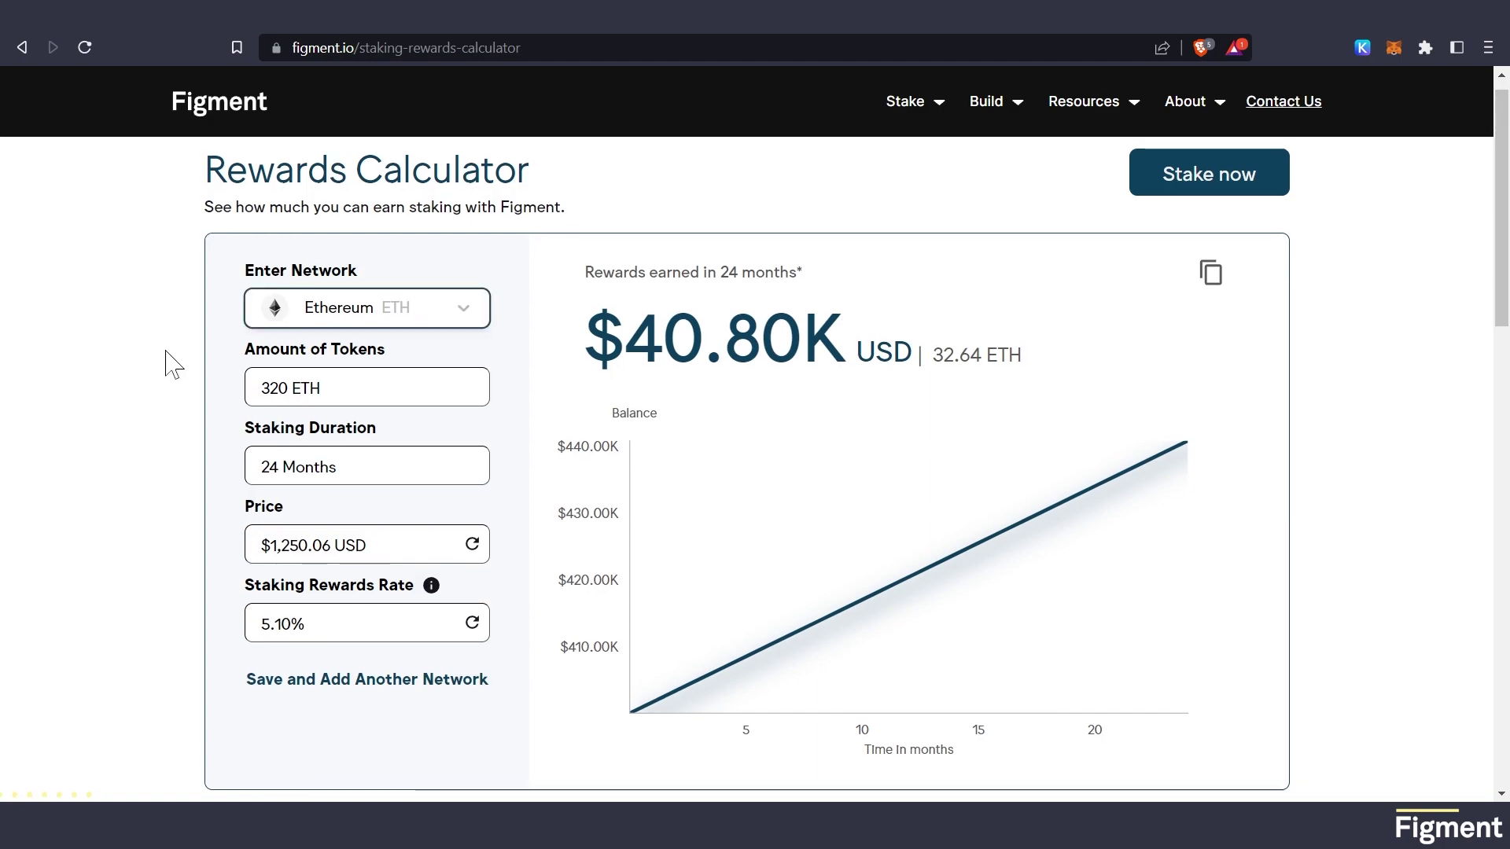
# Check the inputs, keeping Ethereum, 320 ETH and a 24-month staking duration
pyautogui.click(423, 319)
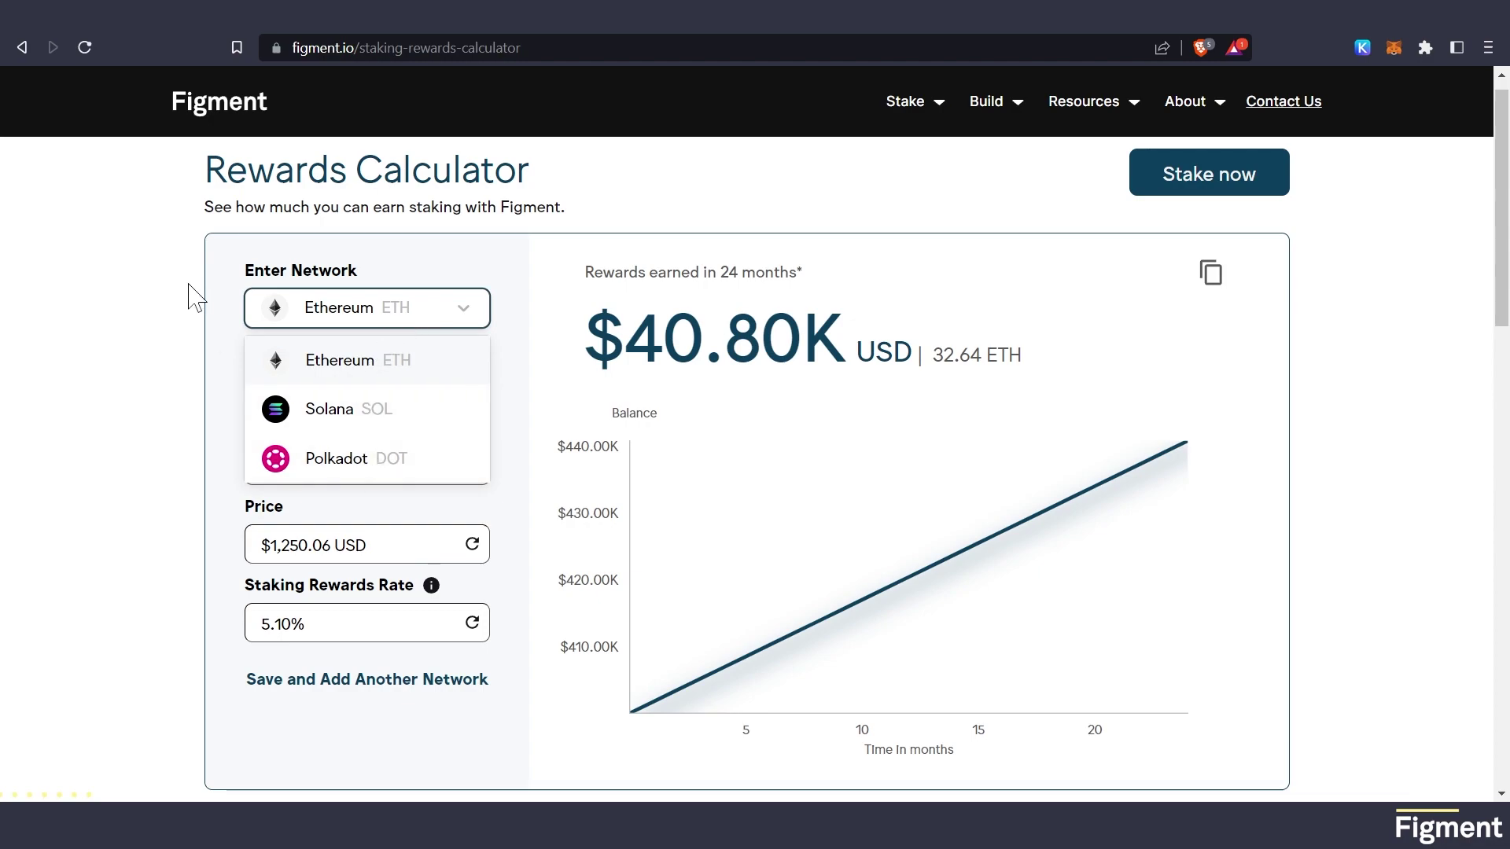
pyautogui.click(225, 297)
pyautogui.press('Tab')
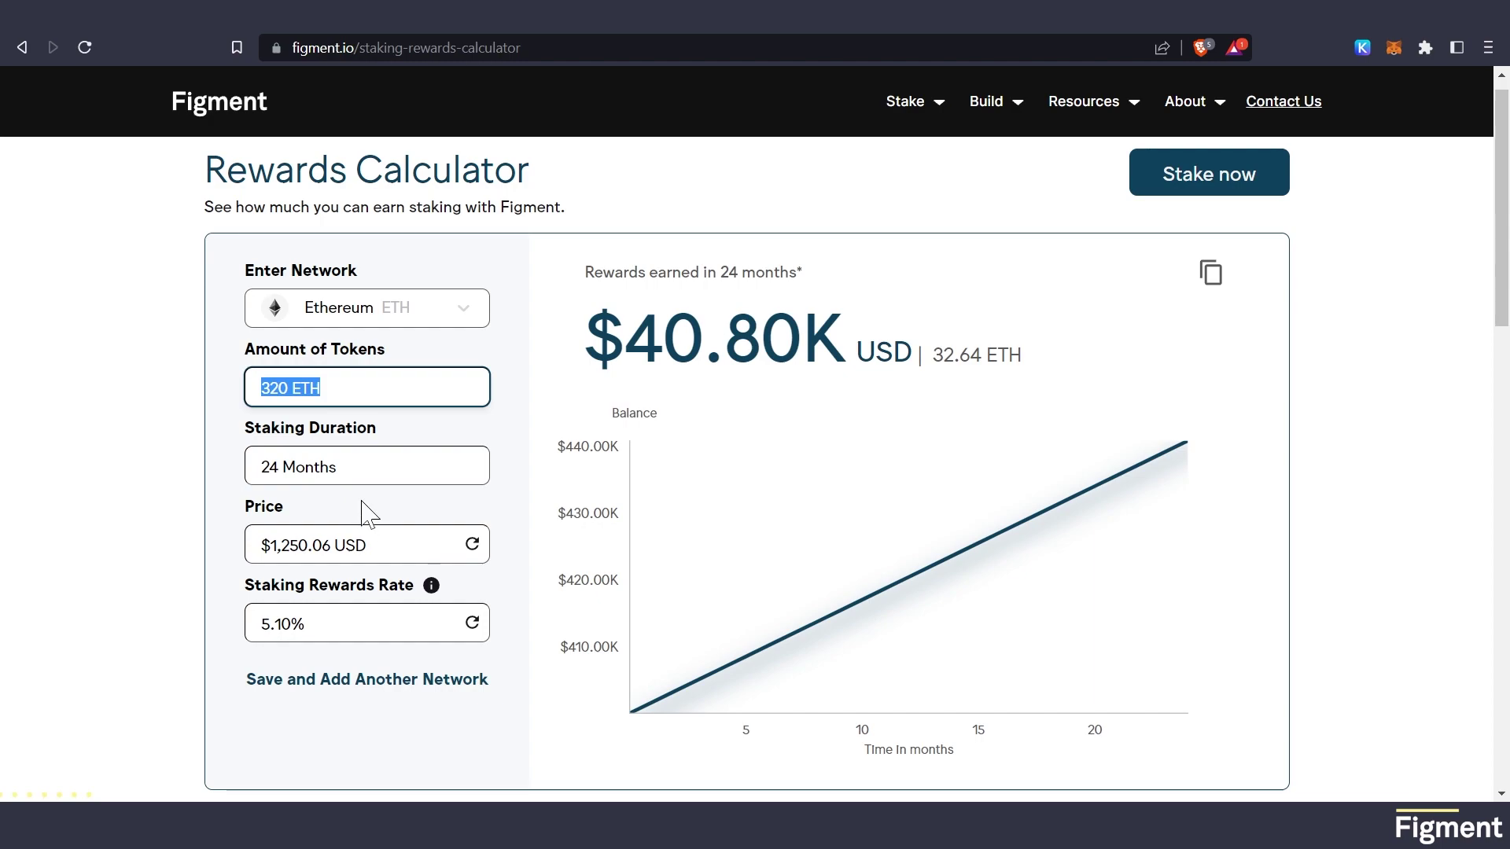
pyautogui.press('Tab')
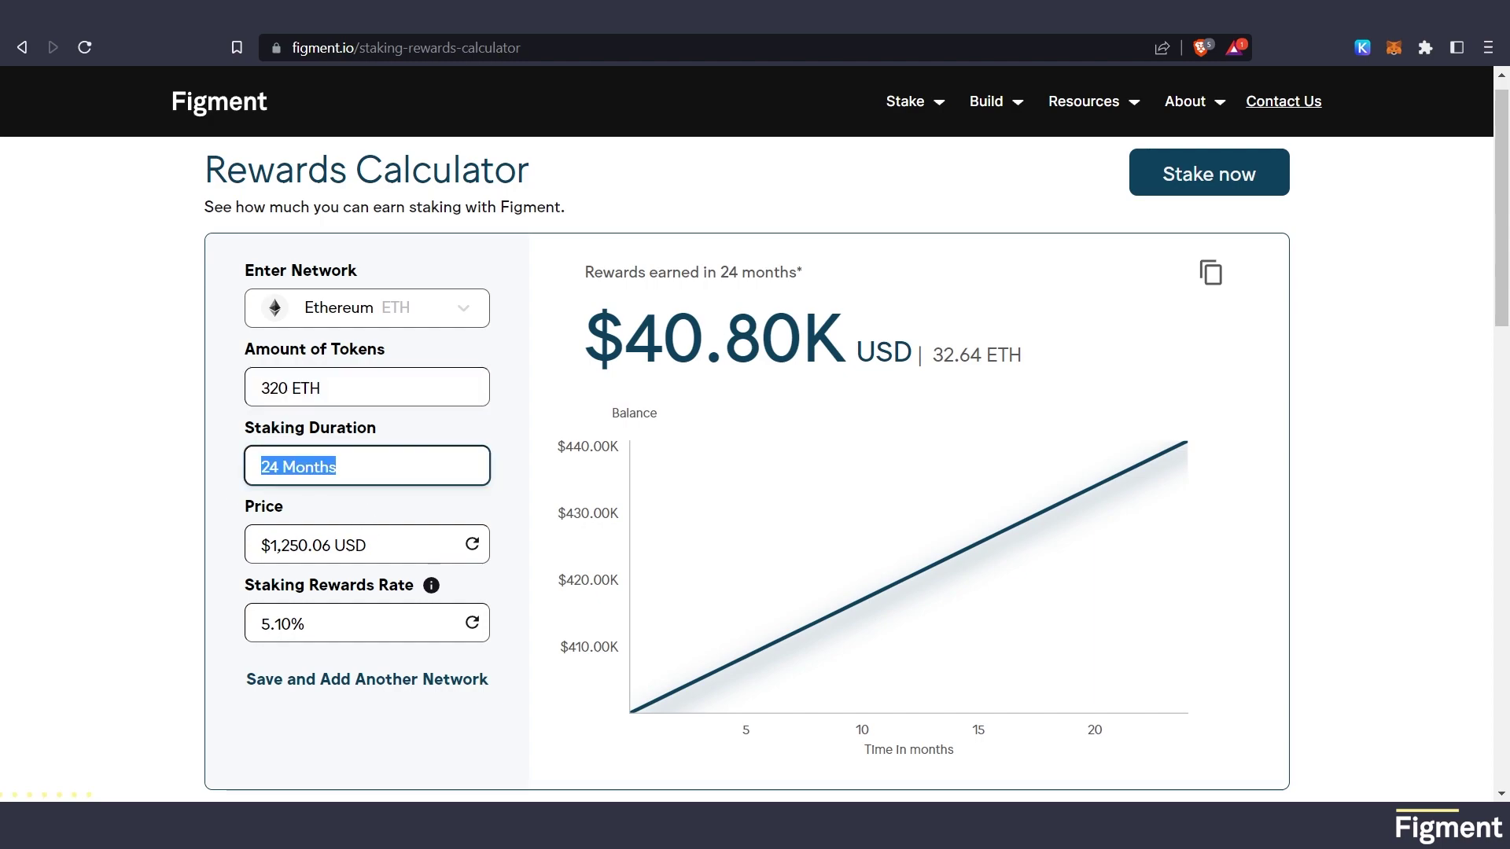
pyautogui.click(236, 486)
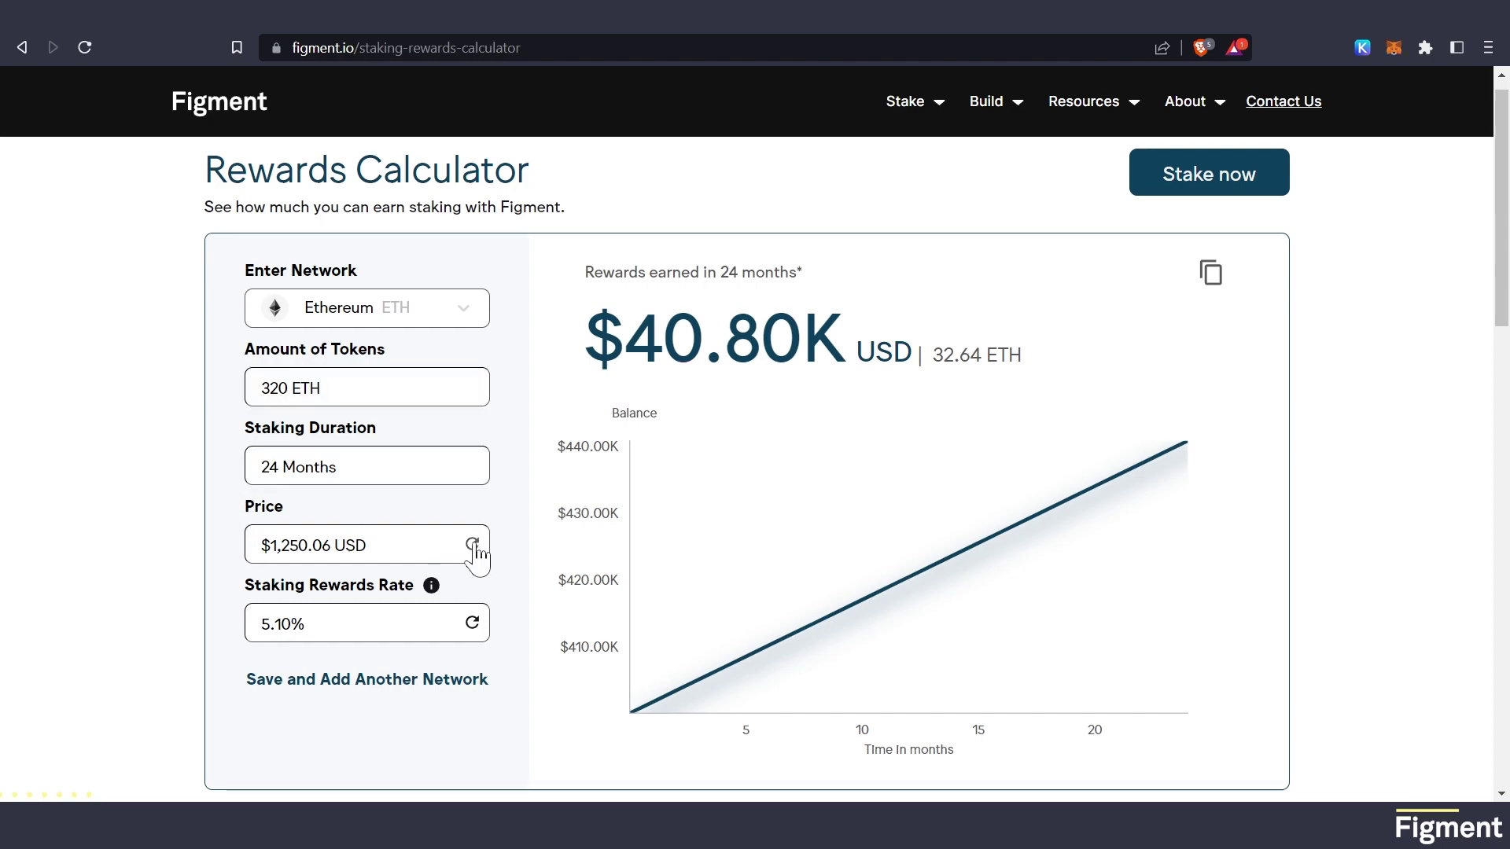
# Change the ETH price to $5,000, raising 24-month rewards to $163.20K for 320 ETH
pyautogui.doubleClick(472, 546)
pyautogui.click(495, 525)
pyautogui.moveTo(330, 545); pyautogui.dragTo(270, 545)
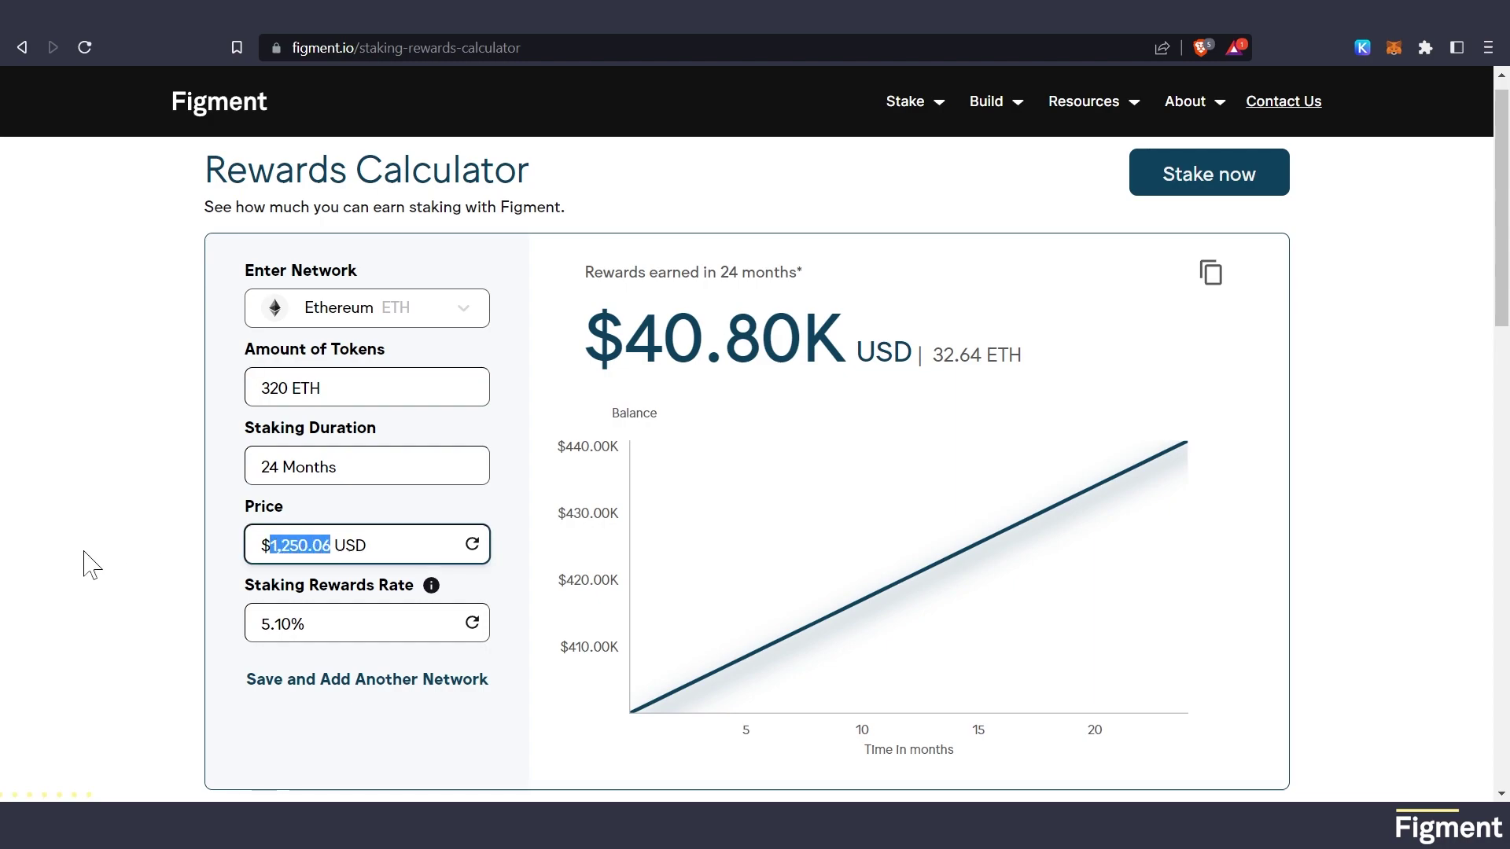
pyautogui.write('5000')
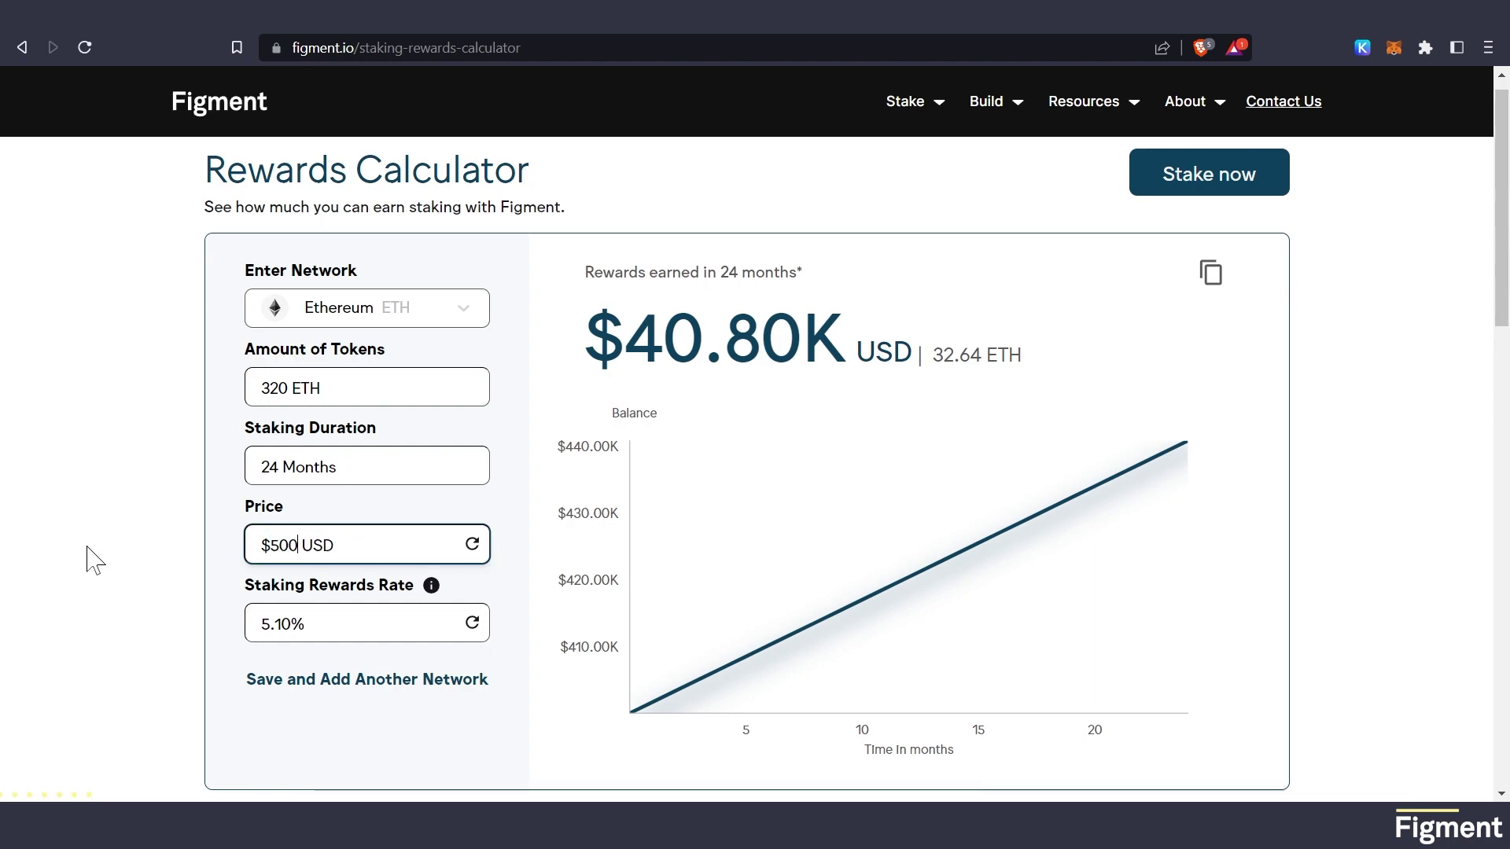
pyautogui.click(192, 615)
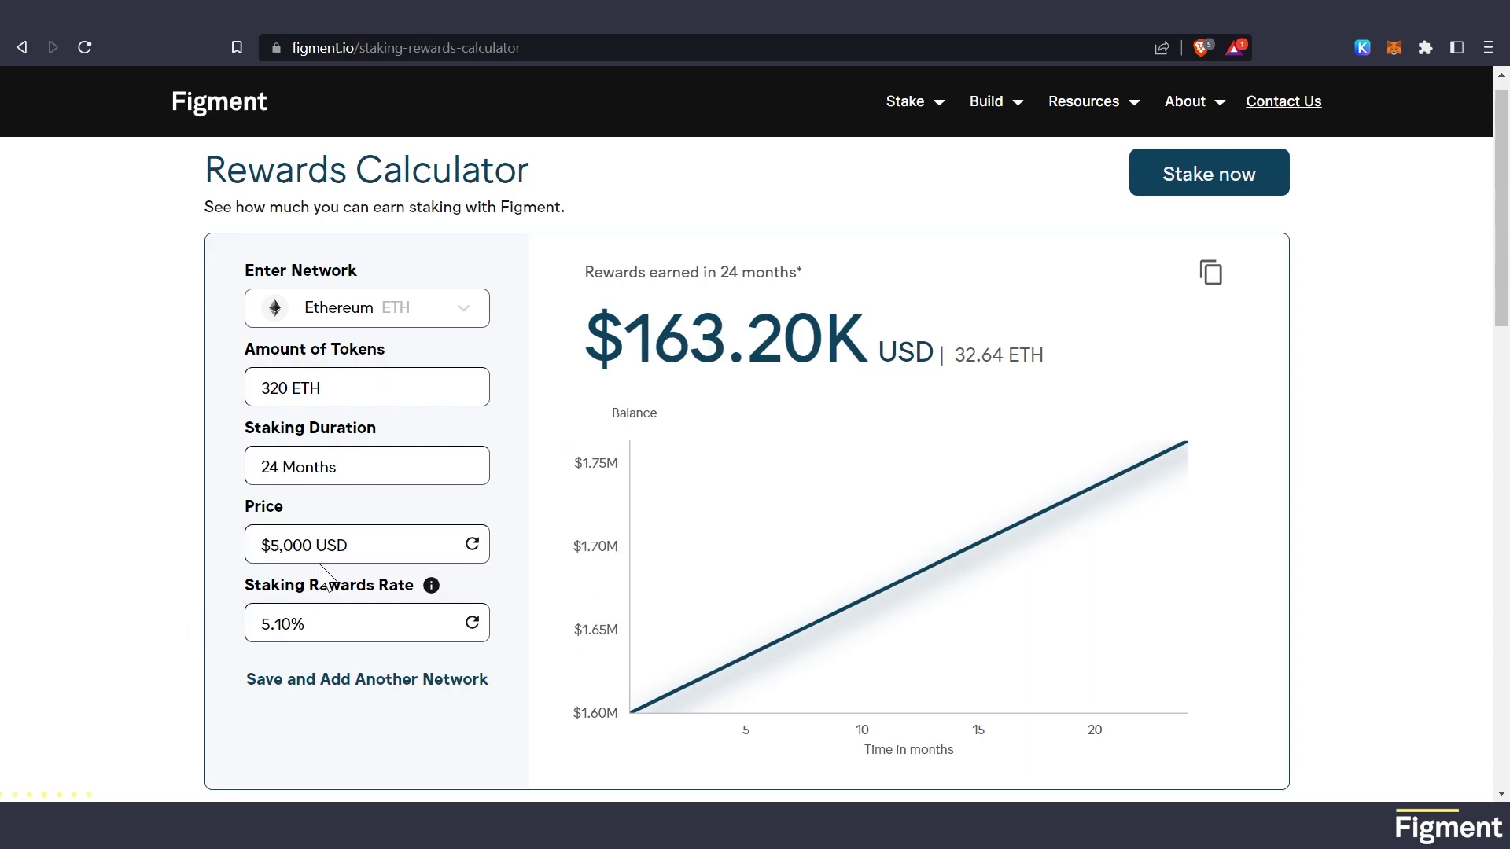
pyautogui.moveTo(261, 389); pyautogui.dragTo(322, 388)
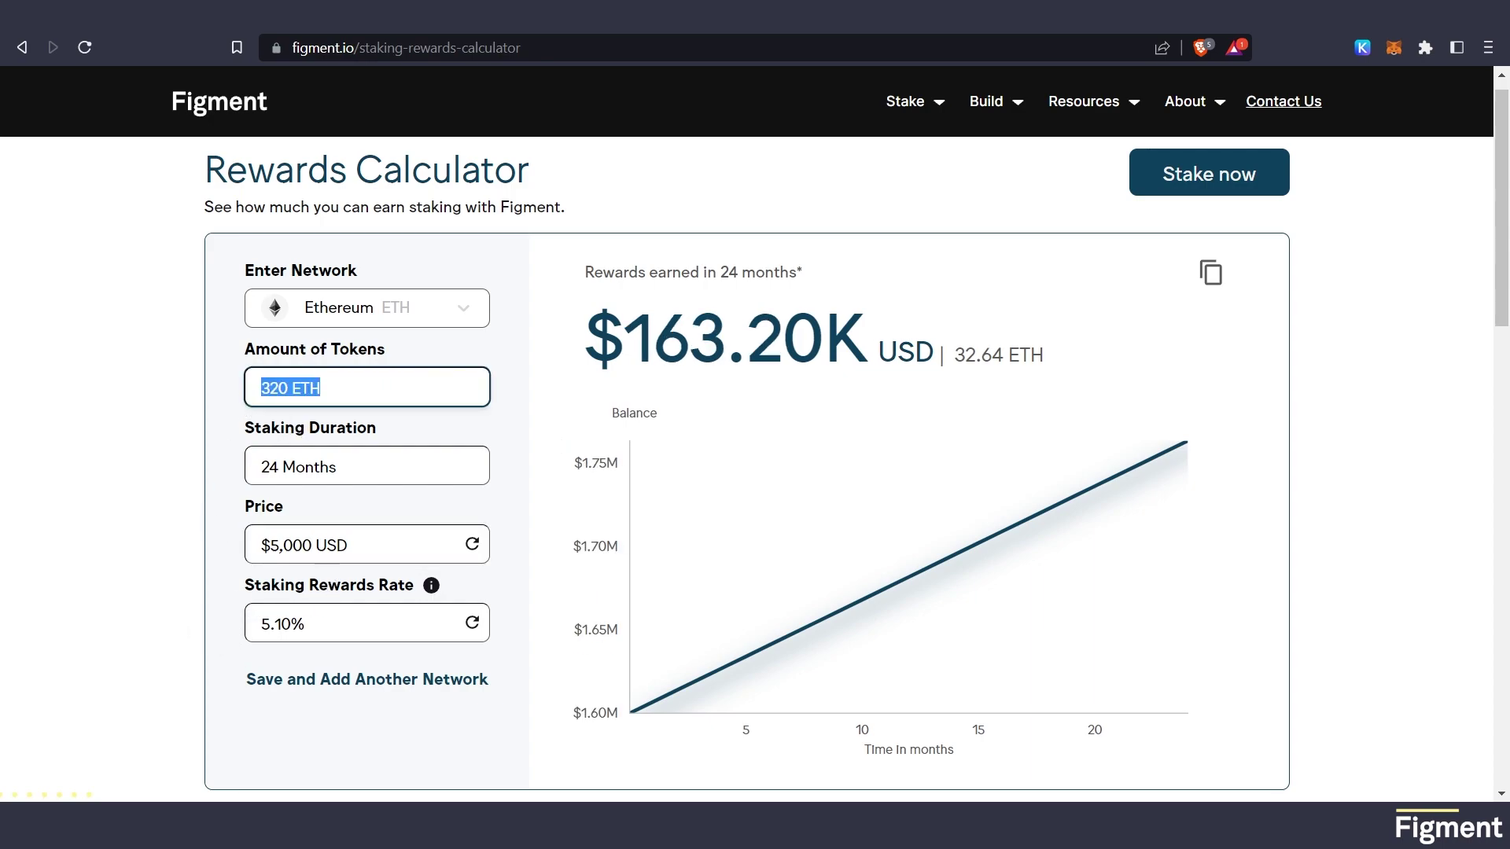
pyautogui.click(1195, 460)
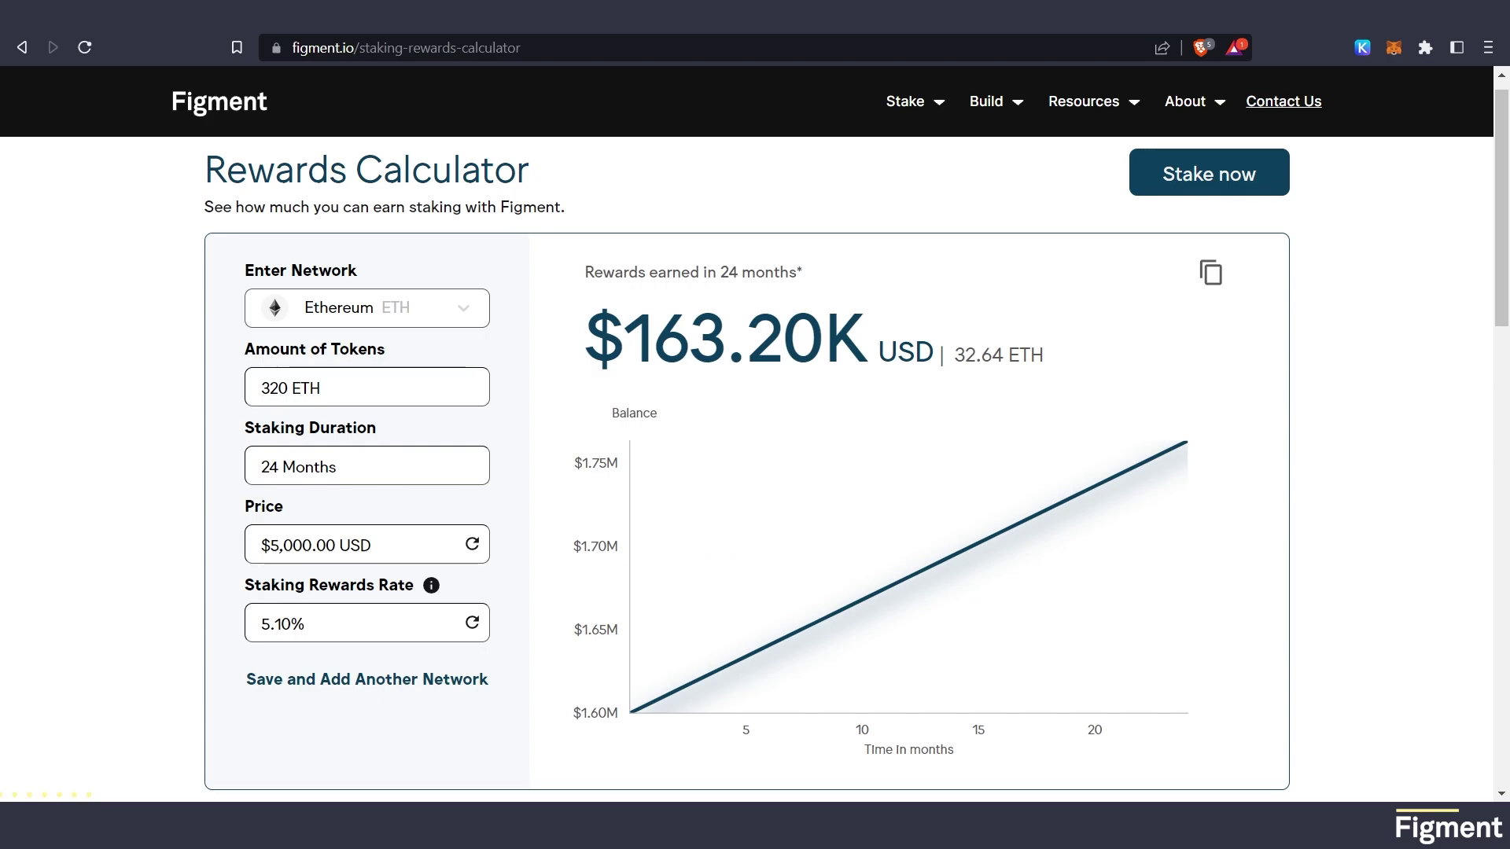
pyautogui.click(1022, 32)
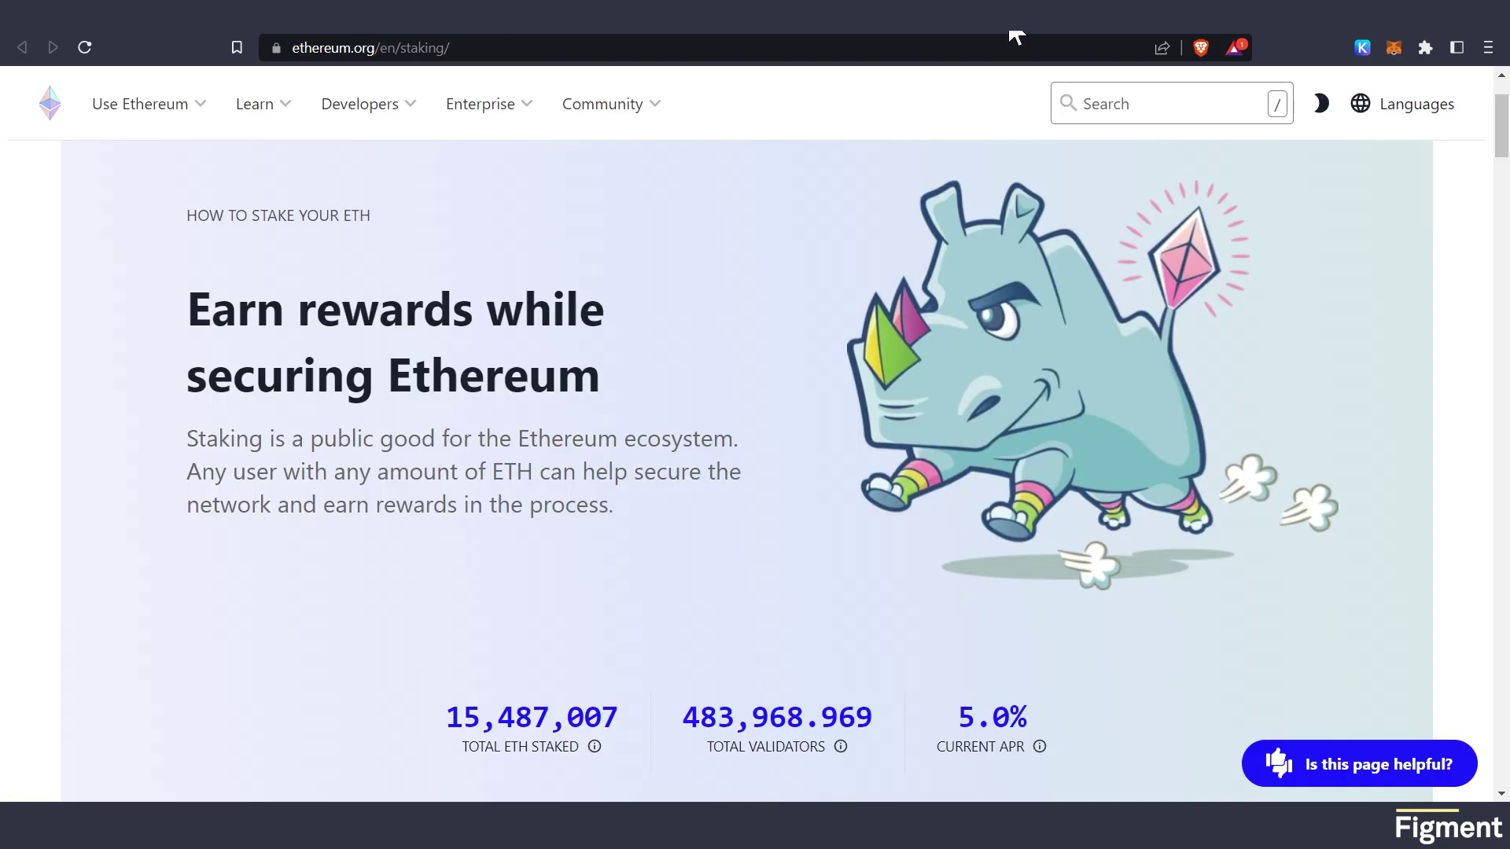
pyautogui.moveTo(944, 721); pyautogui.dragTo(1100, 724)
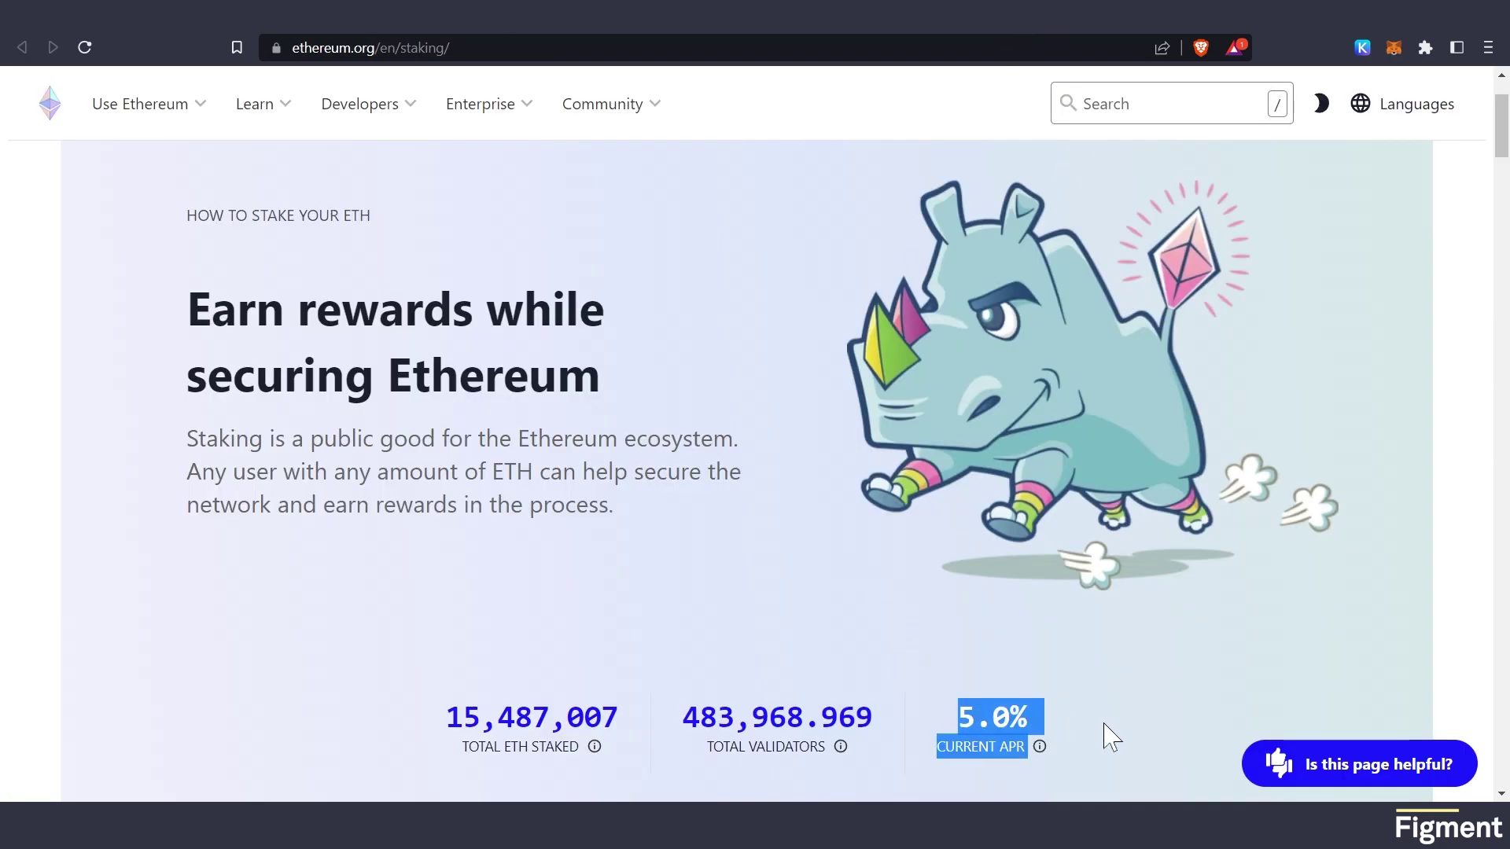
pyautogui.click(1084, 743)
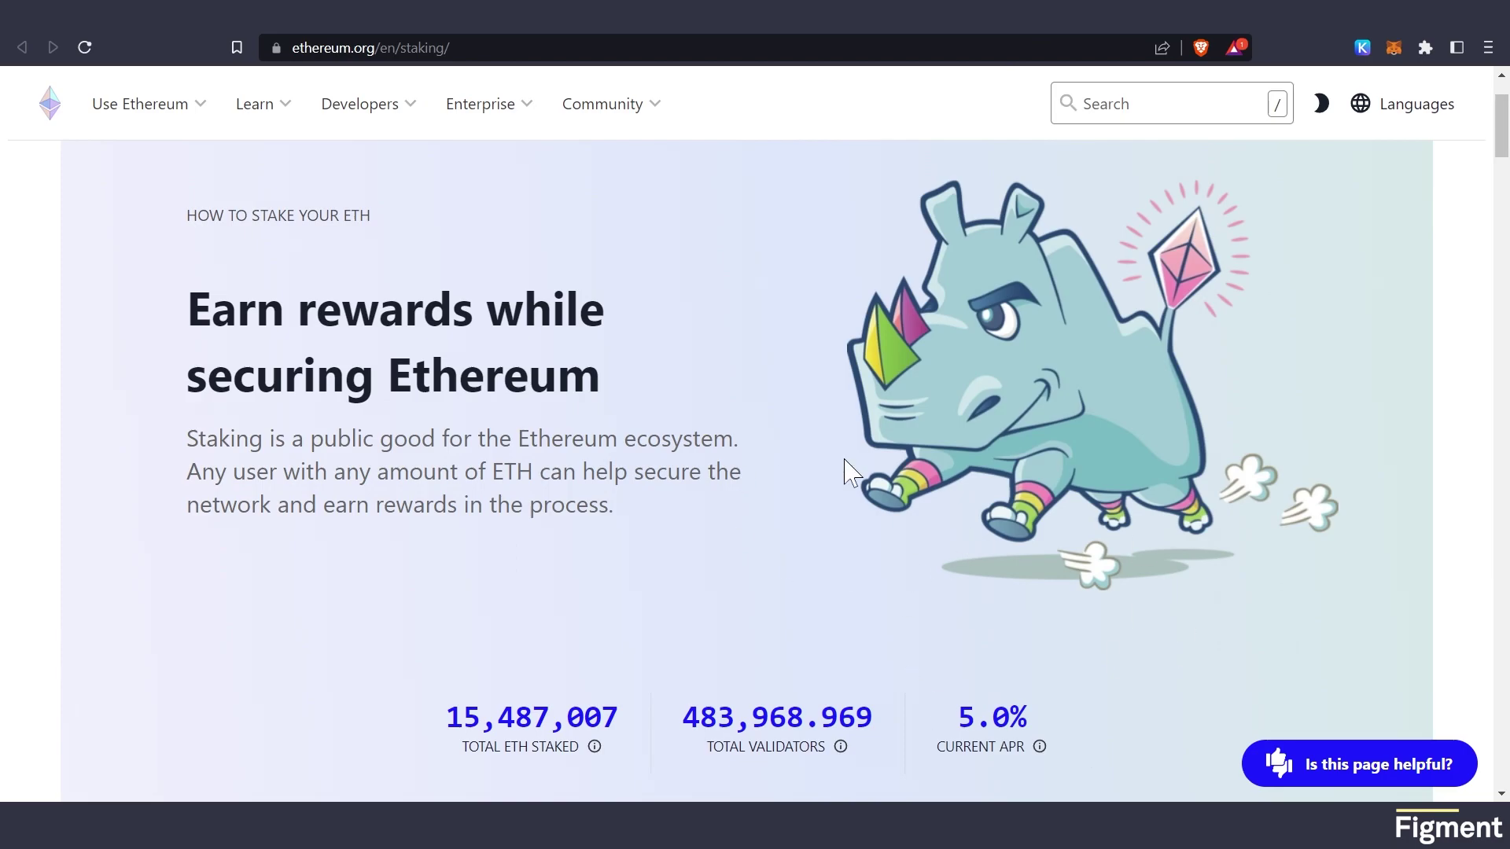
pyautogui.moveTo(450, 48); pyautogui.dragTo(292, 48)
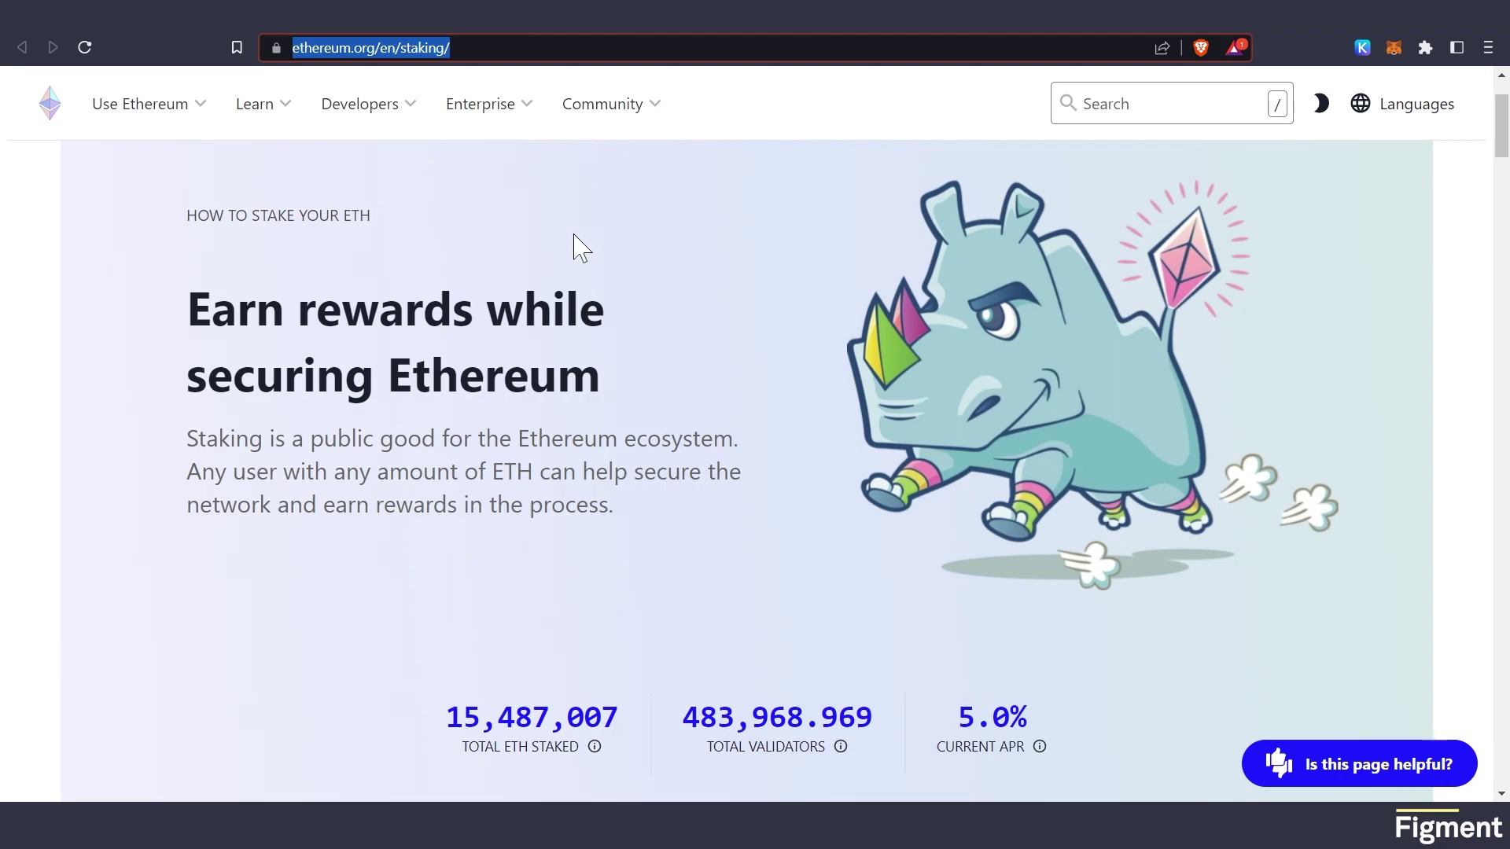
pyautogui.click(1111, 35)
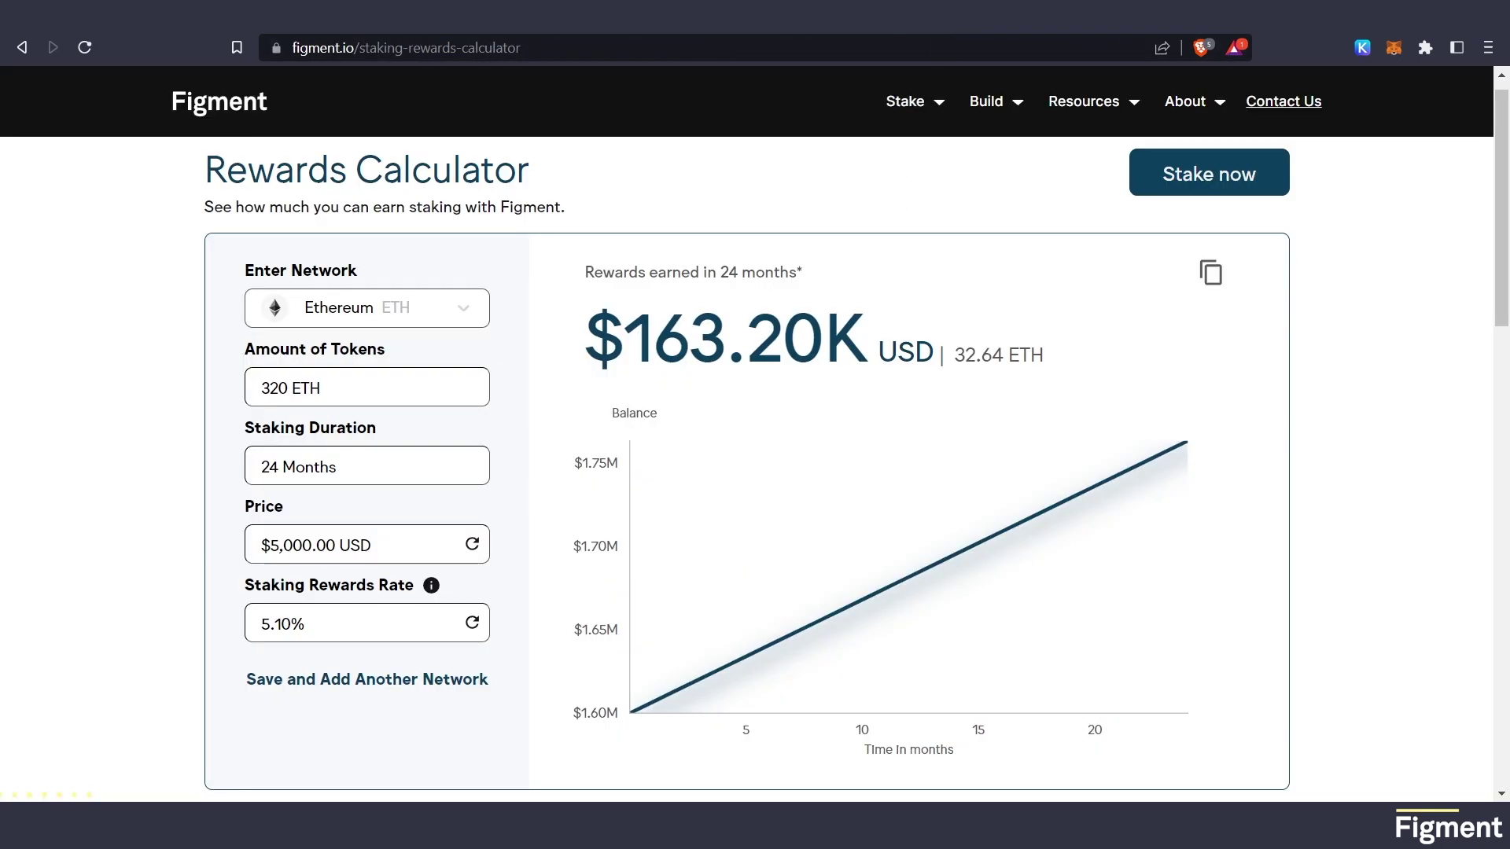
# Enter a 7.3% staking rewards rate
pyautogui.moveTo(291, 624); pyautogui.dragTo(202, 641)
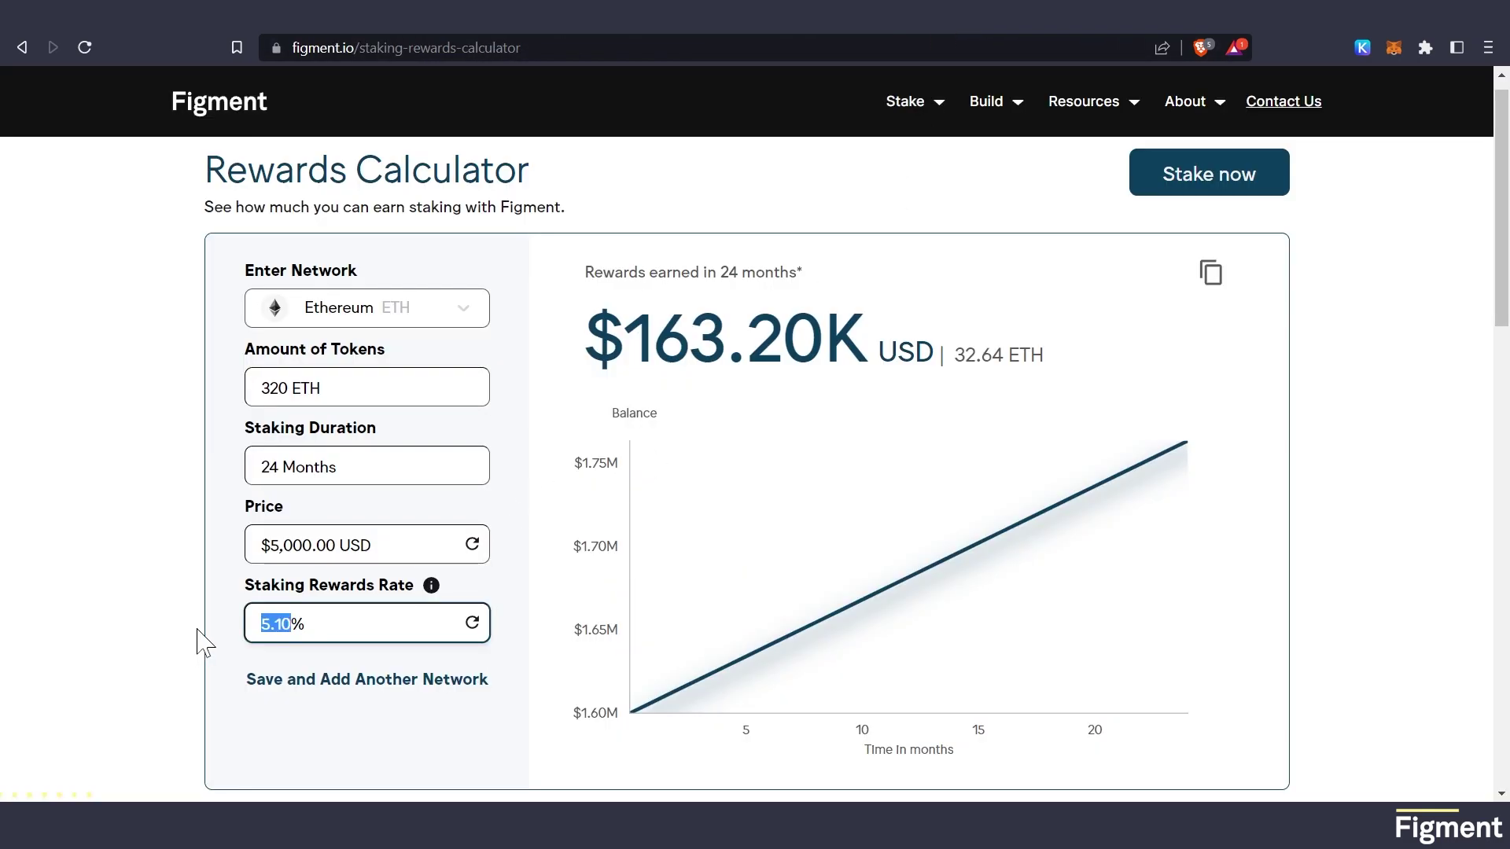
pyautogui.write('7.3')
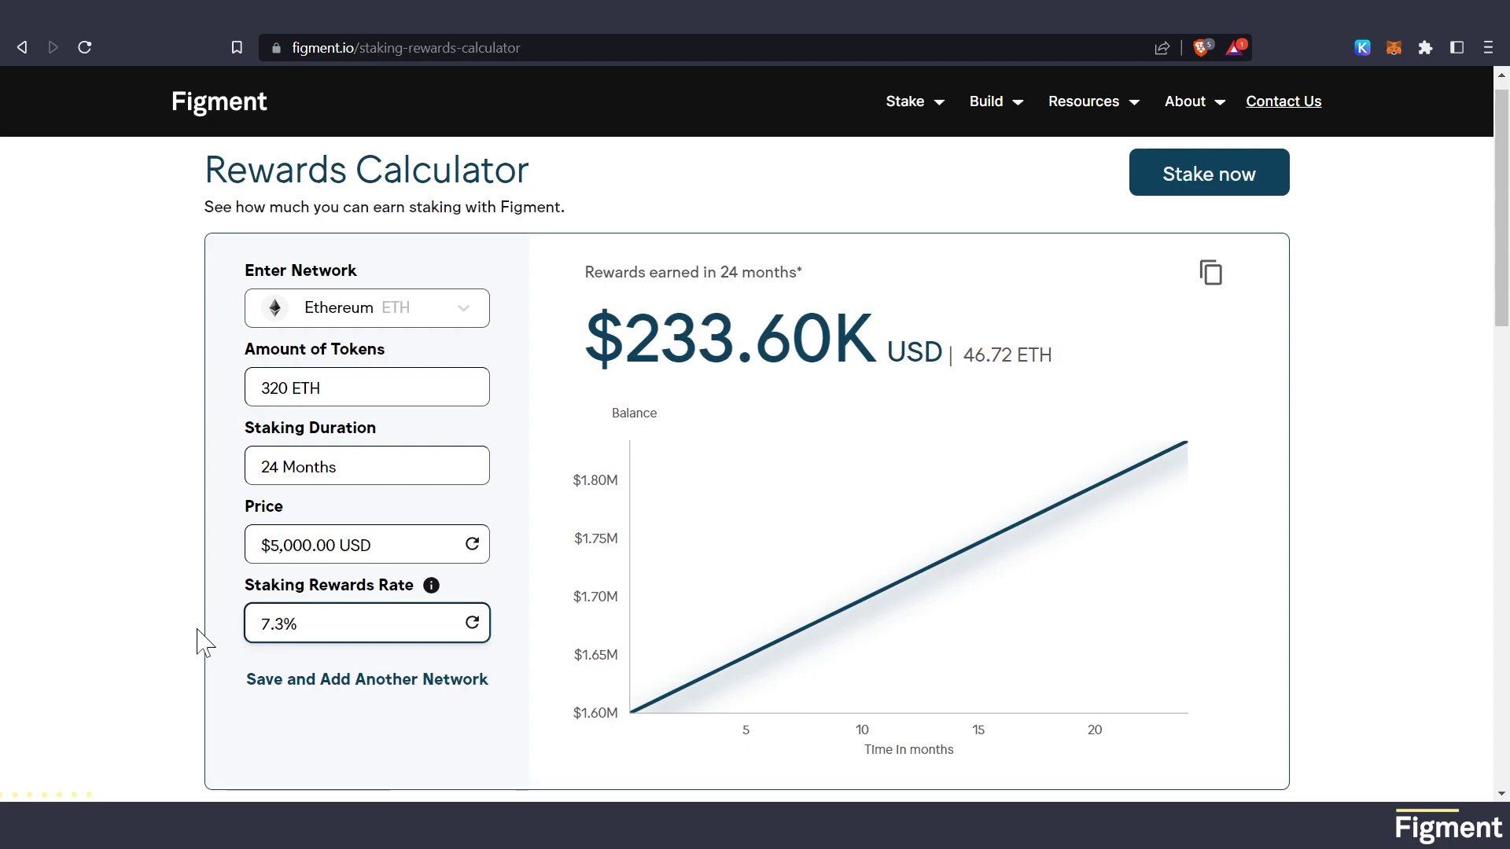
pyautogui.click(198, 642)
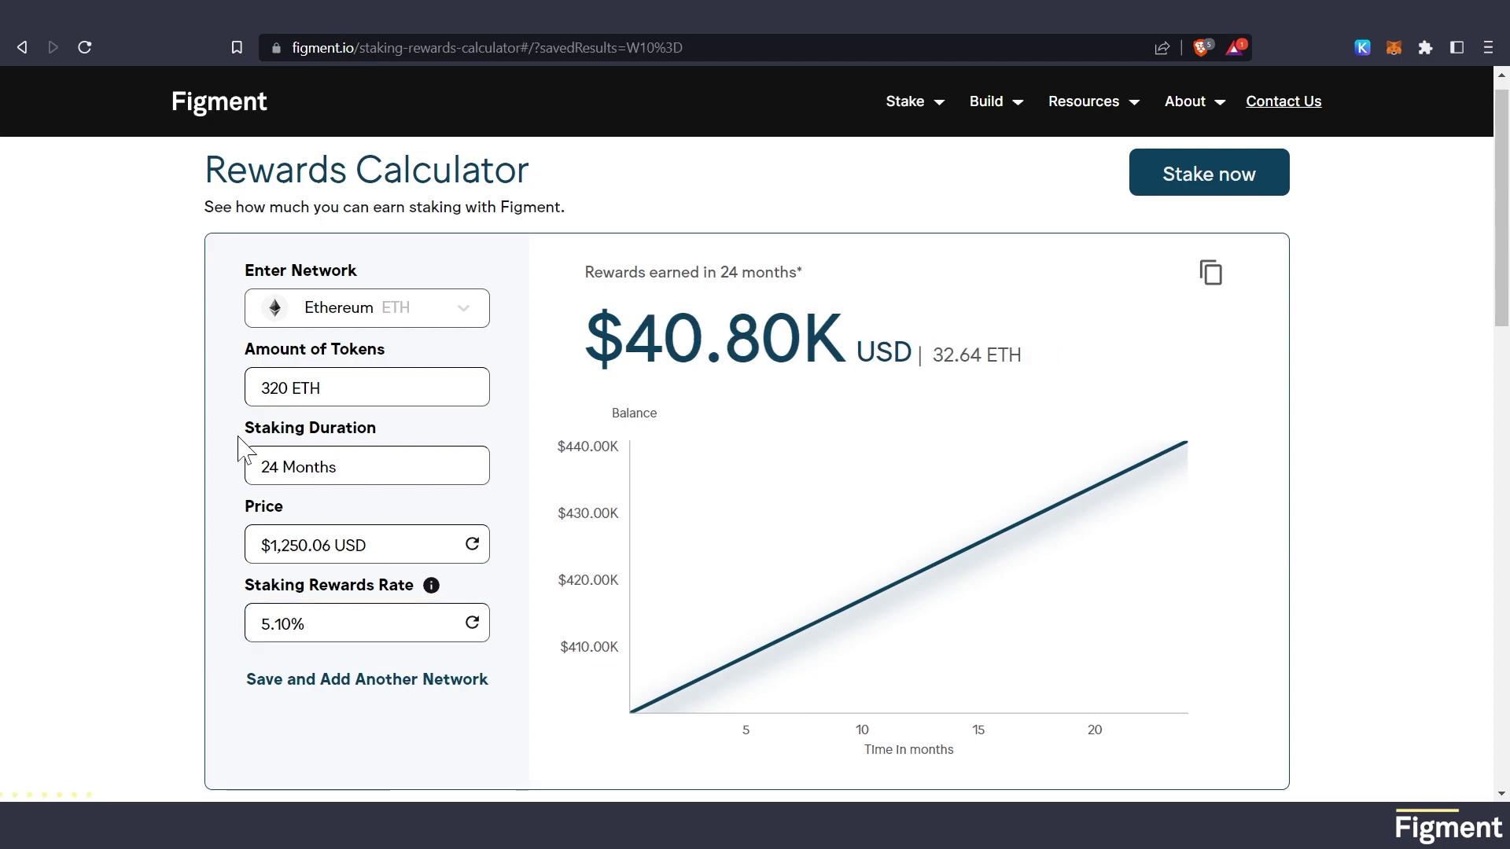
# Review the 320 ETH amount, $1,250.06 price and rewards rate fields without changing them
pyautogui.moveTo(262, 388); pyautogui.dragTo(302, 388)
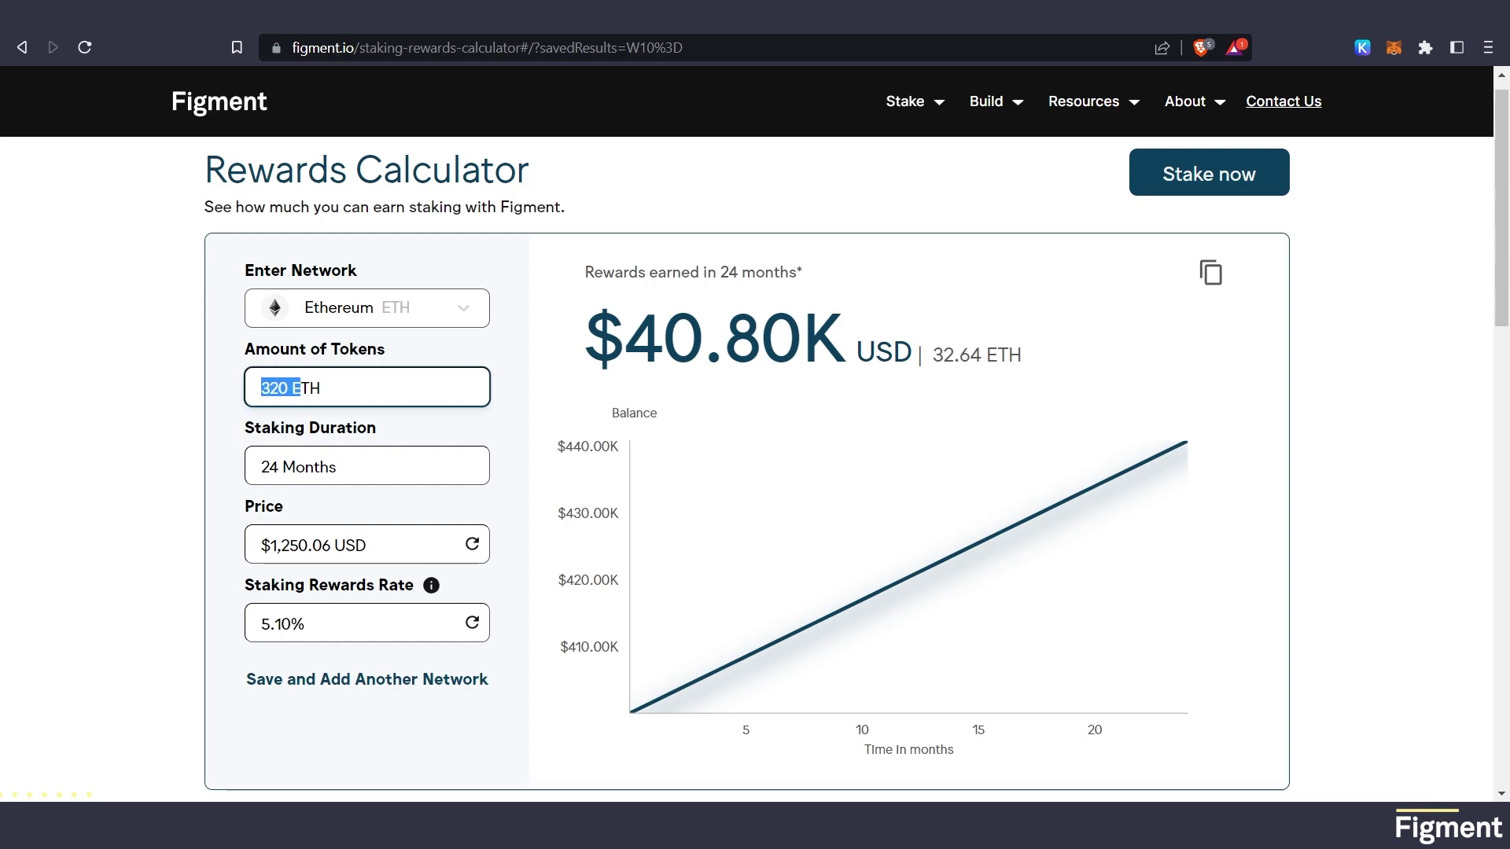
pyautogui.press('Tab')
pyautogui.click(208, 476)
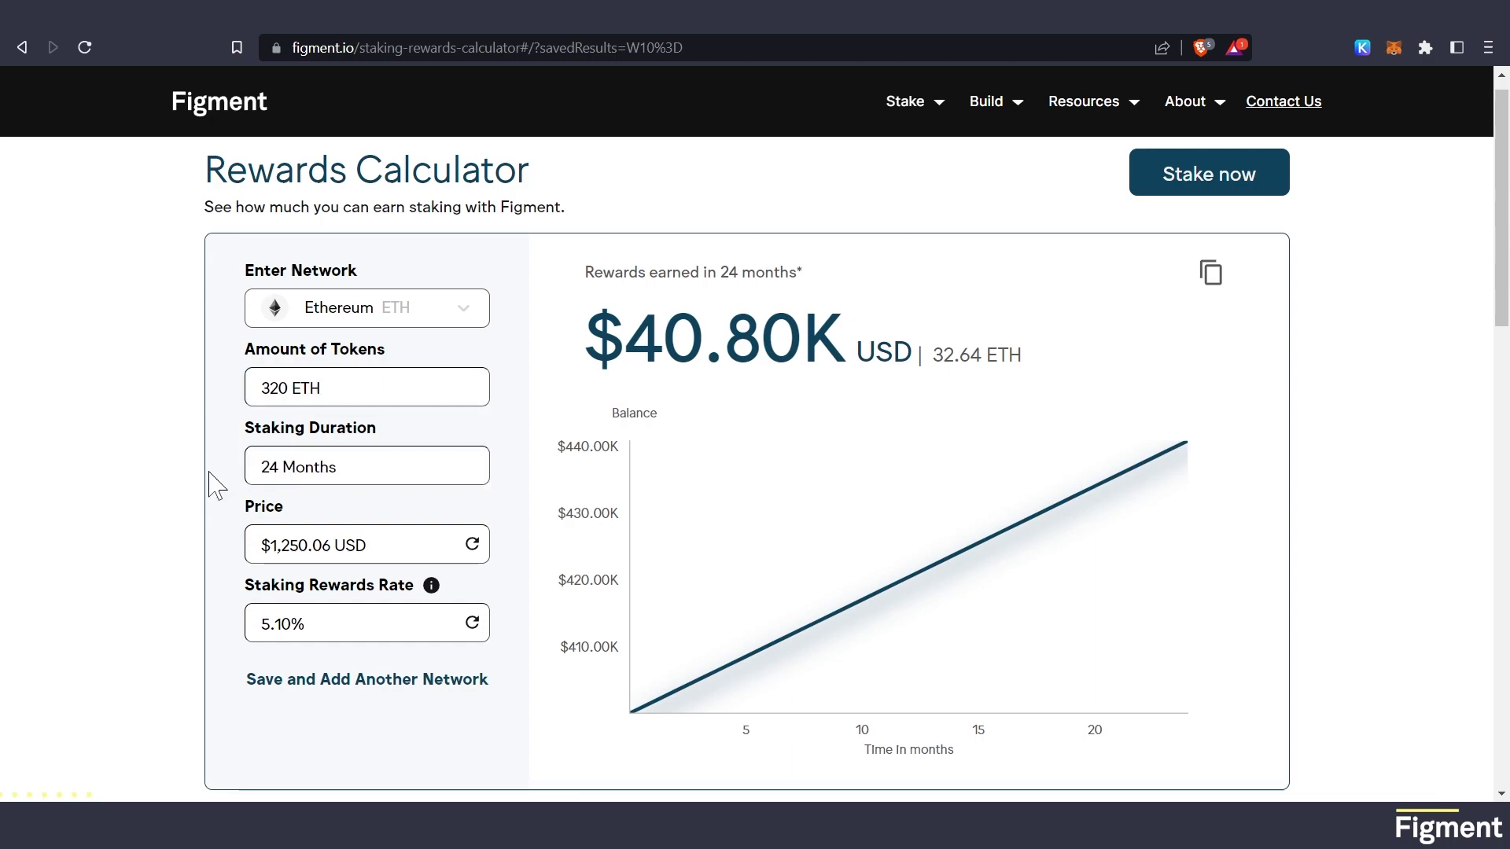
pyautogui.press('Tab')
pyautogui.press('Right')
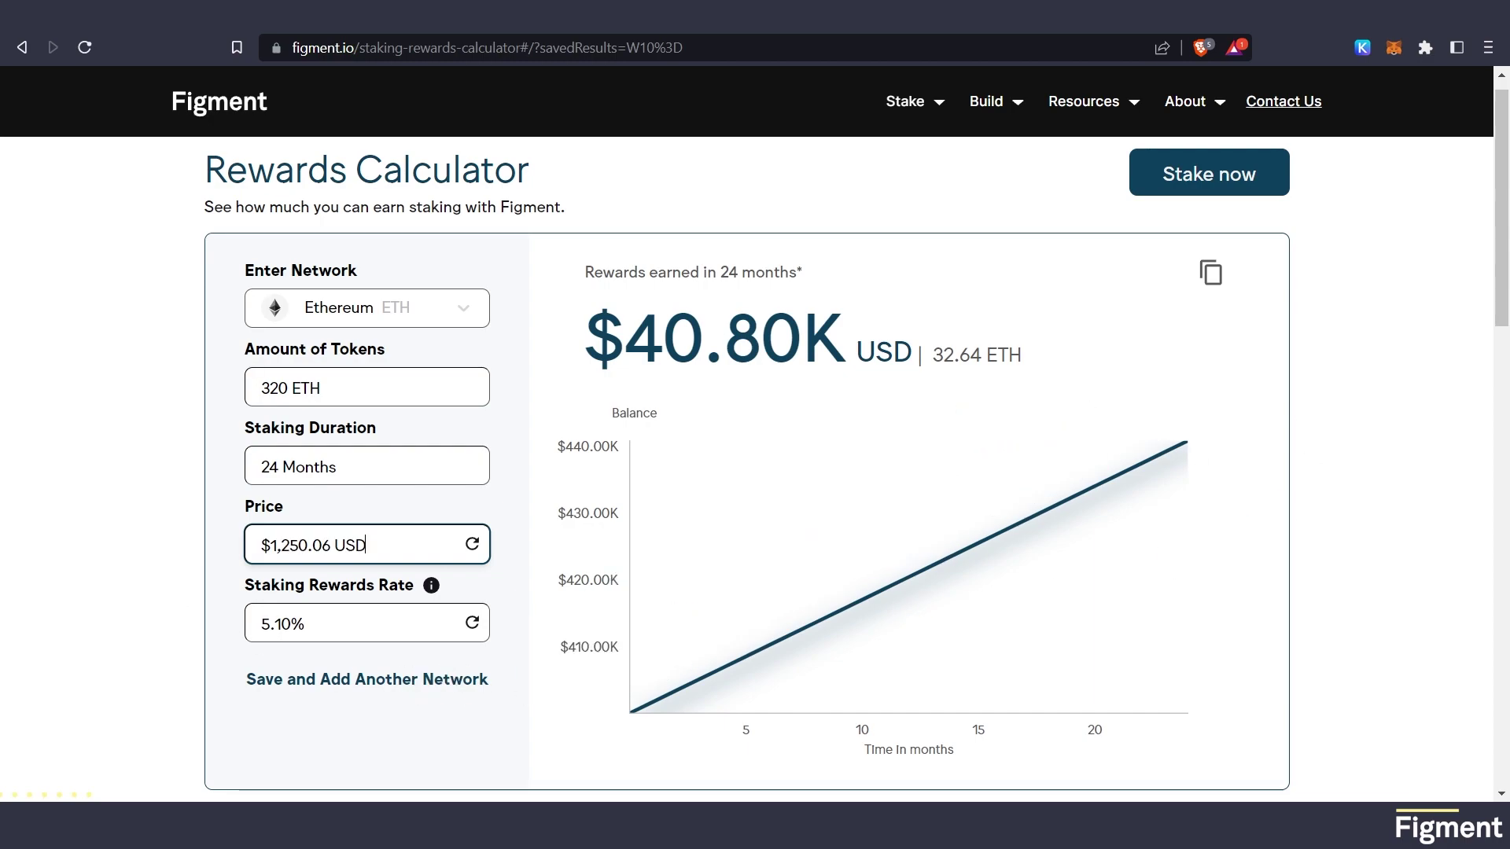
pyautogui.press('Tab')
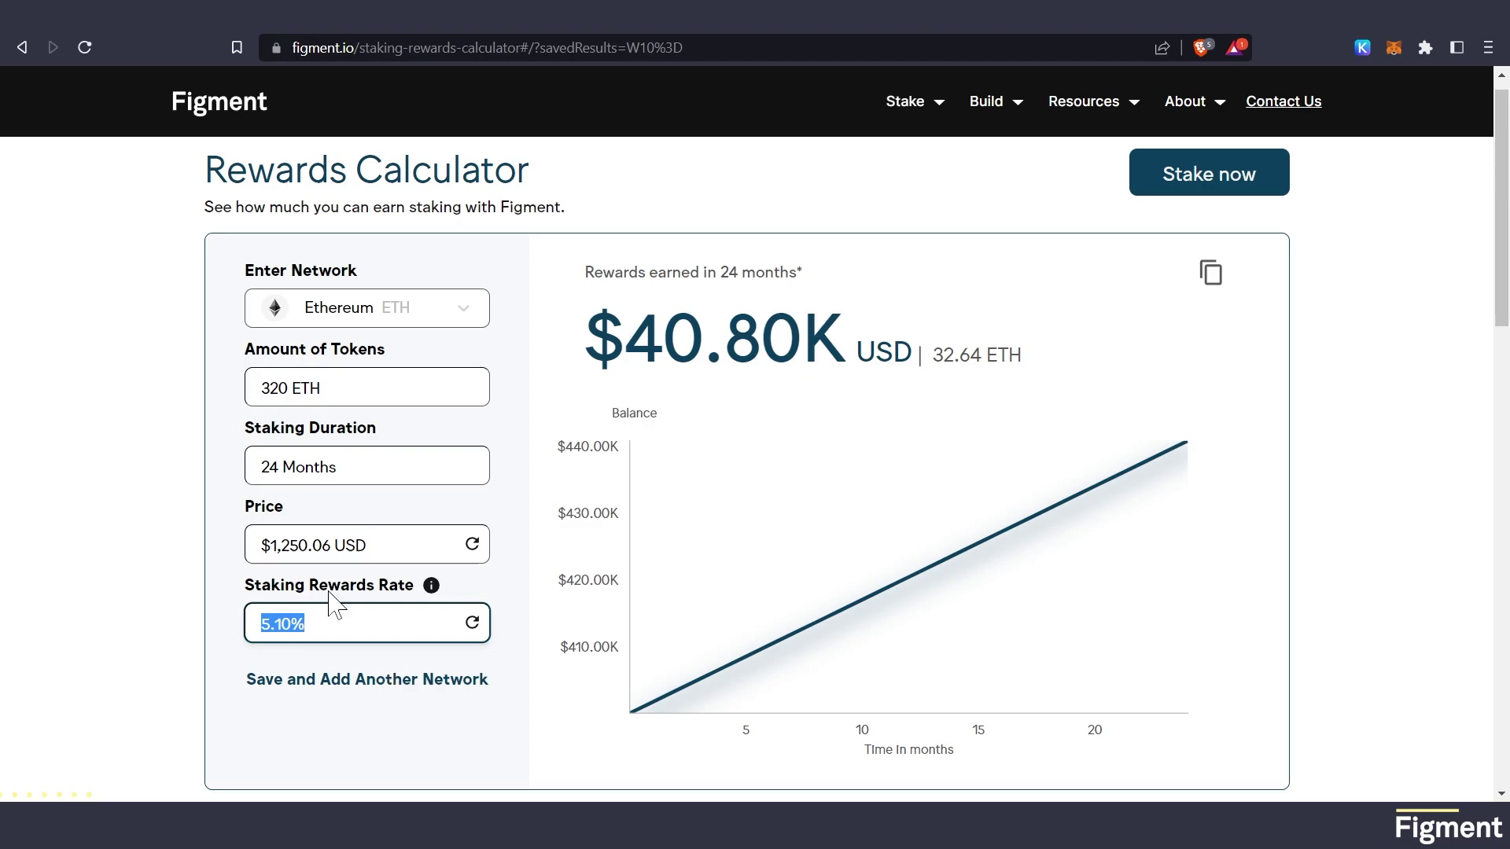
# Save the 5.10% Ethereum result, then save a second Ethereum result at 7.35%
pyautogui.click(357, 681)
pyautogui.scroll(-1, 179, 481)
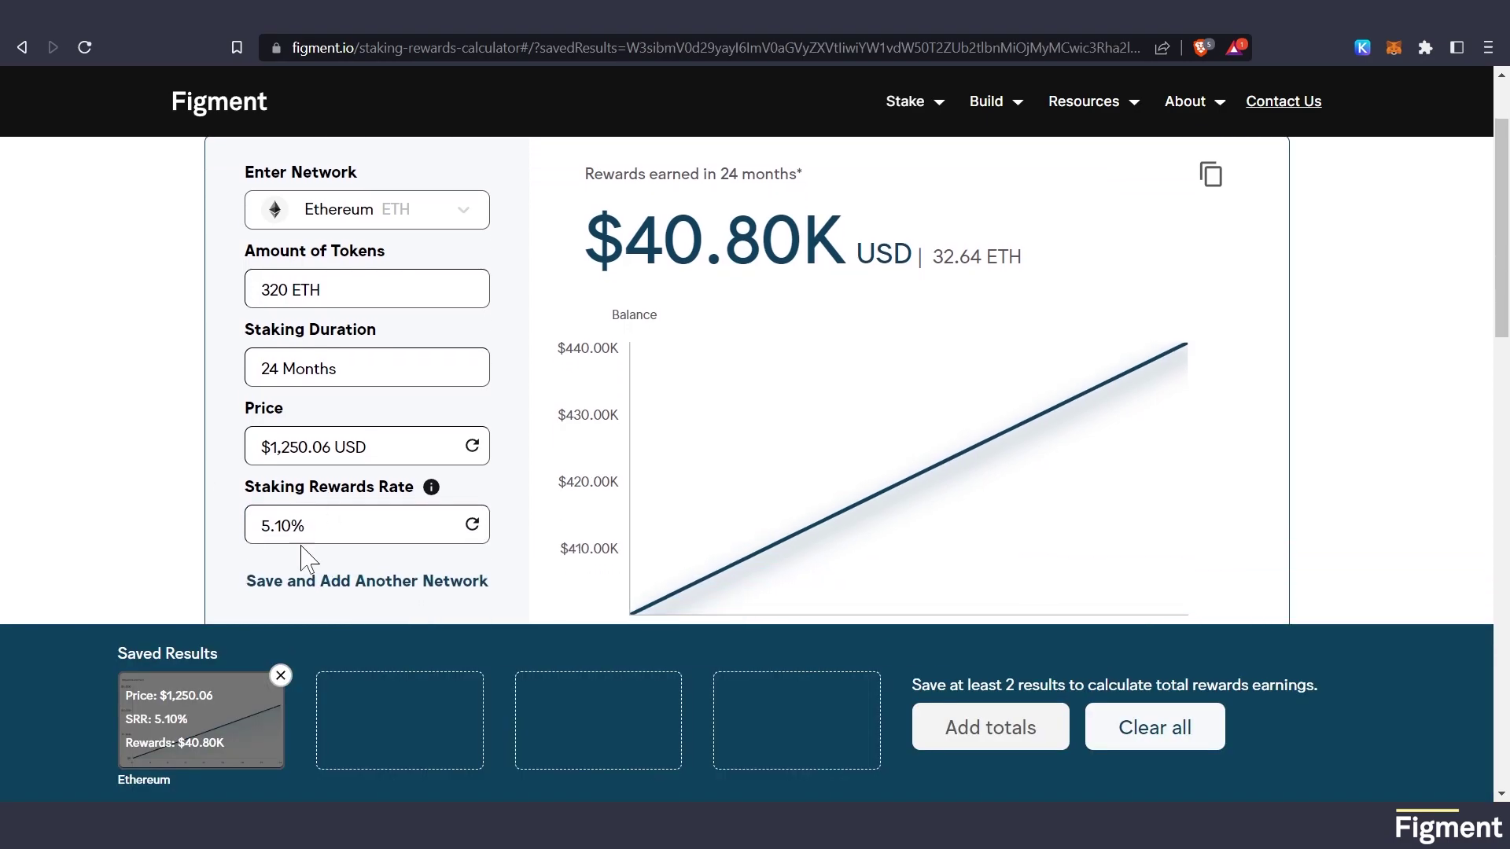
pyautogui.click(303, 530)
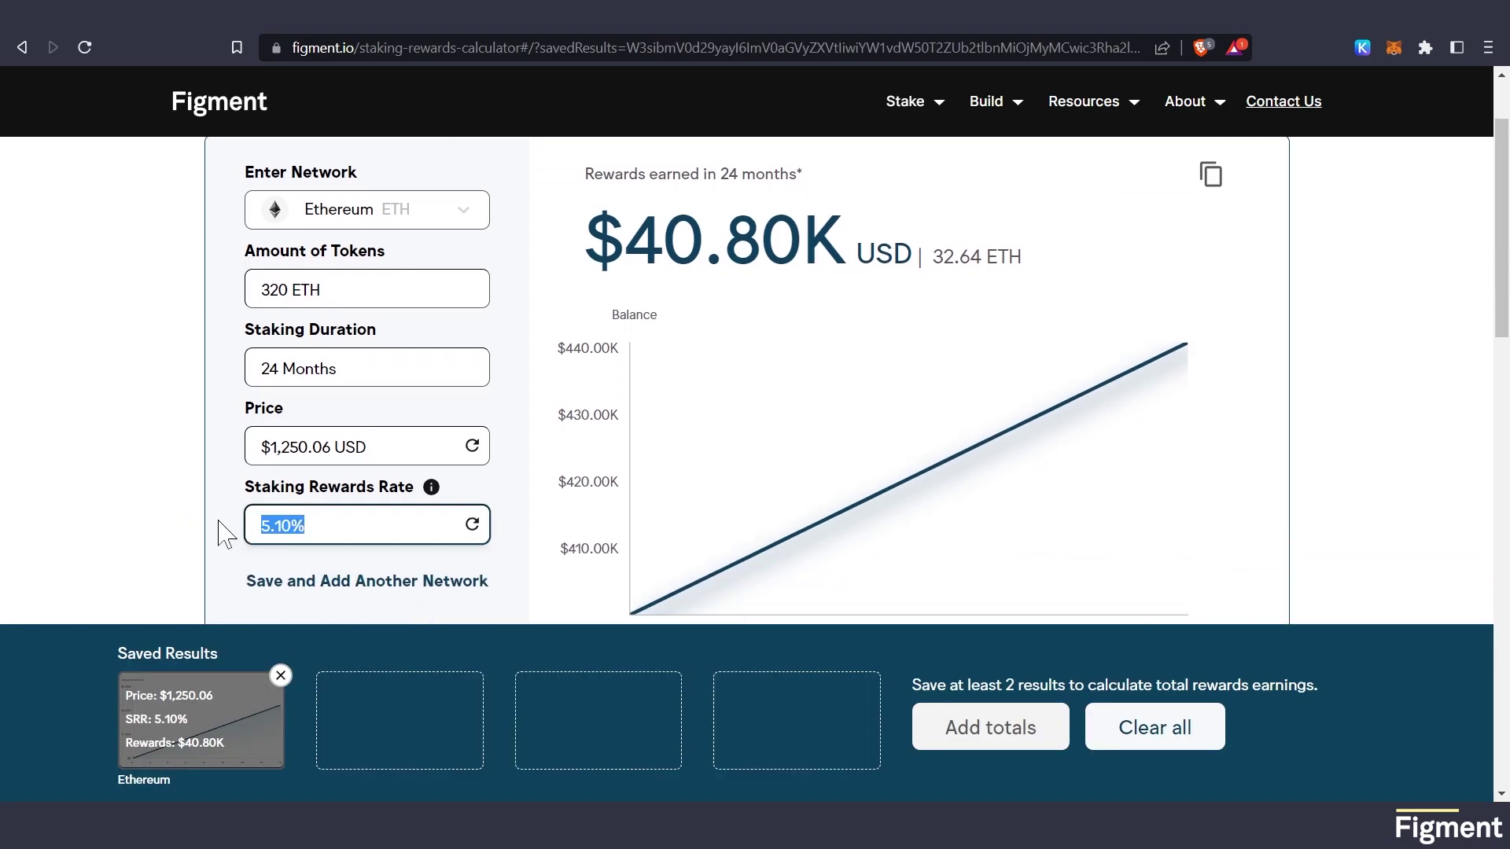
pyautogui.write('7.35')
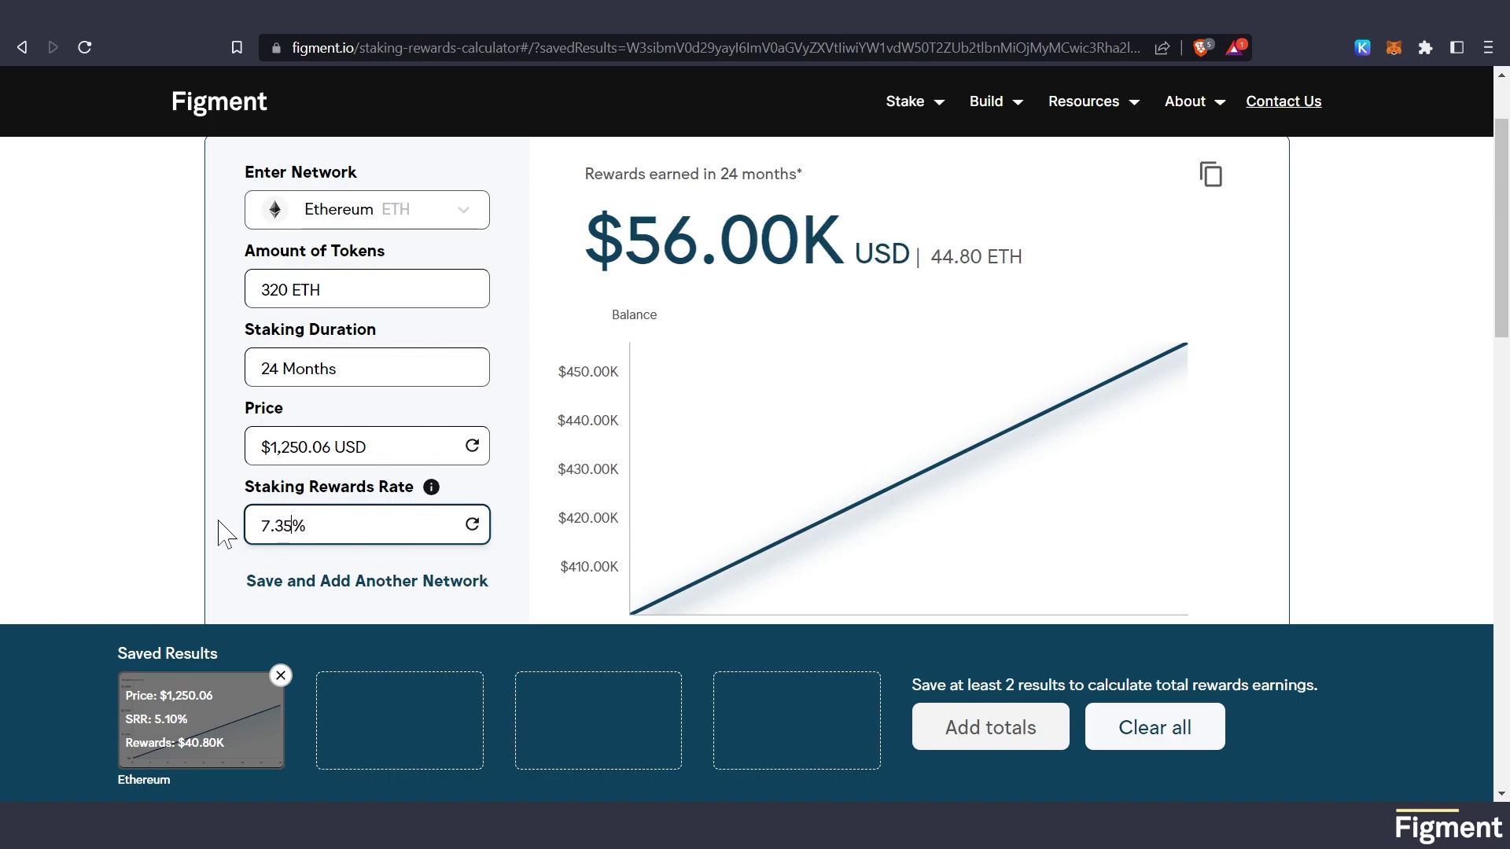
pyautogui.click(381, 583)
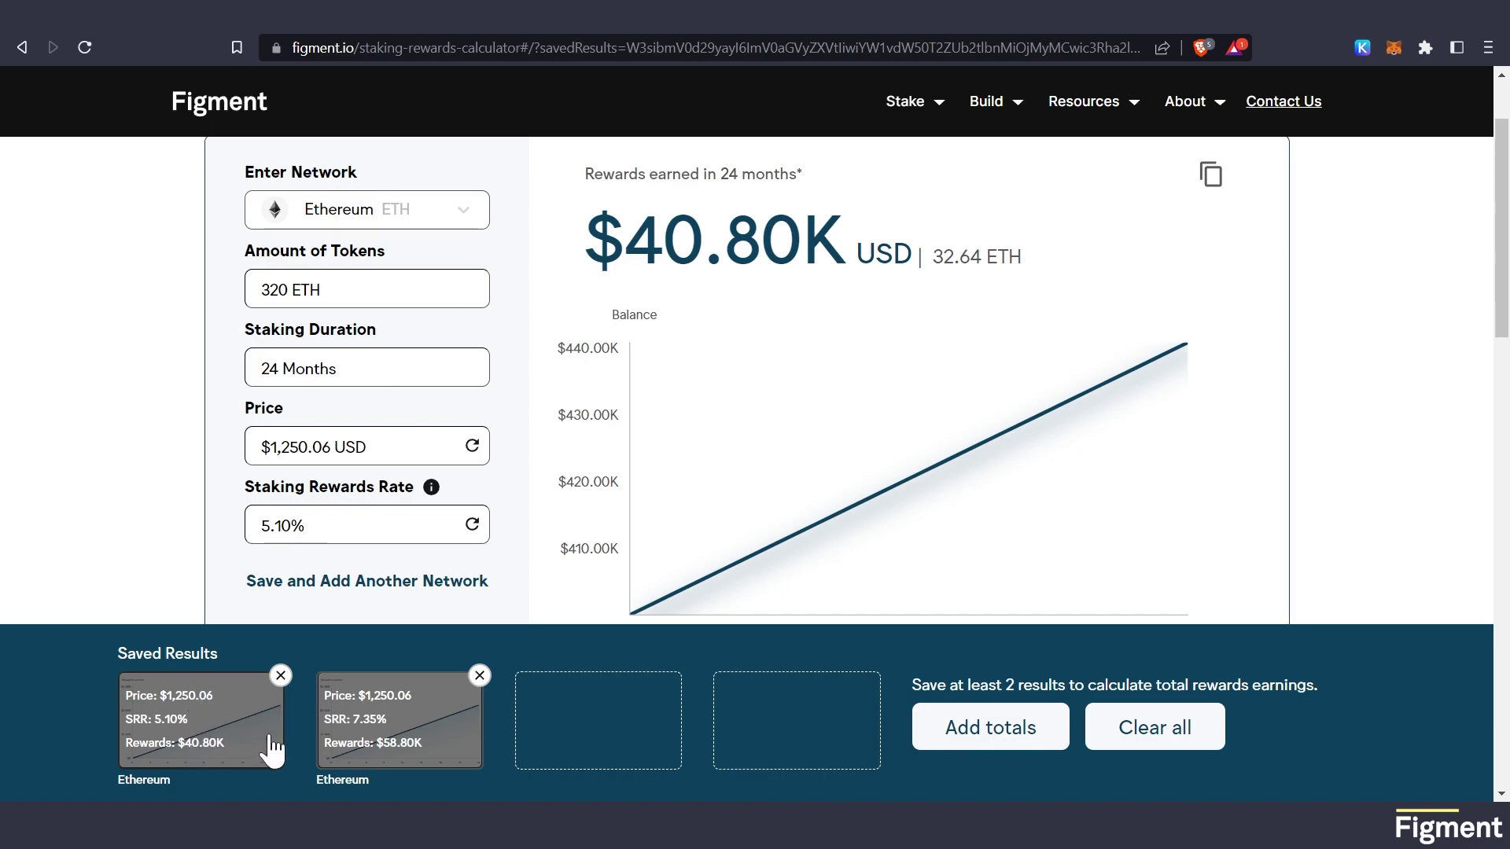
# Add totals for both Ethereum results, review the totals page and FAQ, then go back
pyautogui.click(1020, 735)
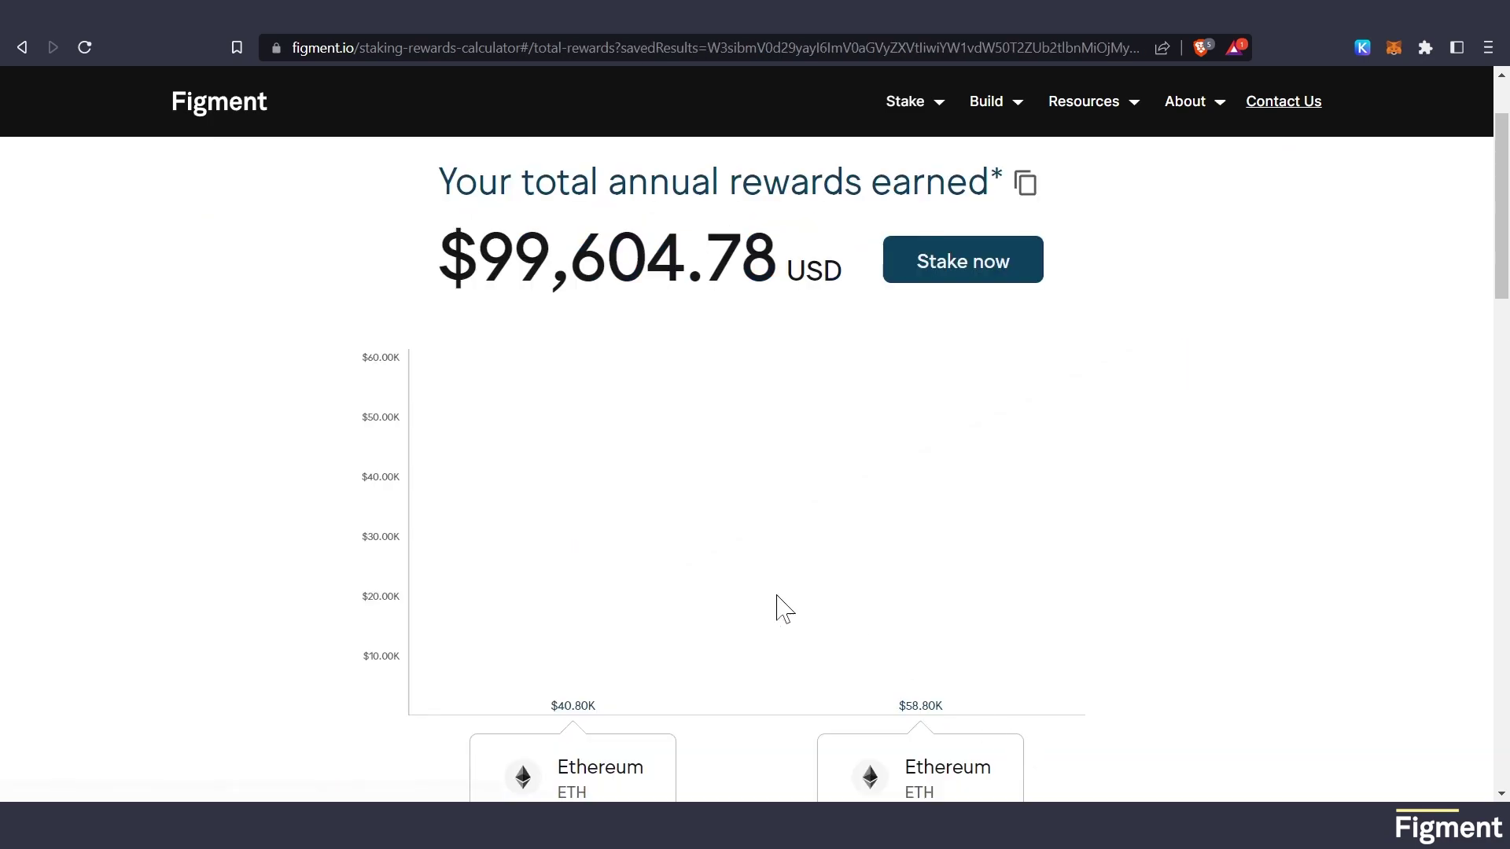
pyautogui.scroll(-6, 1072, 516)
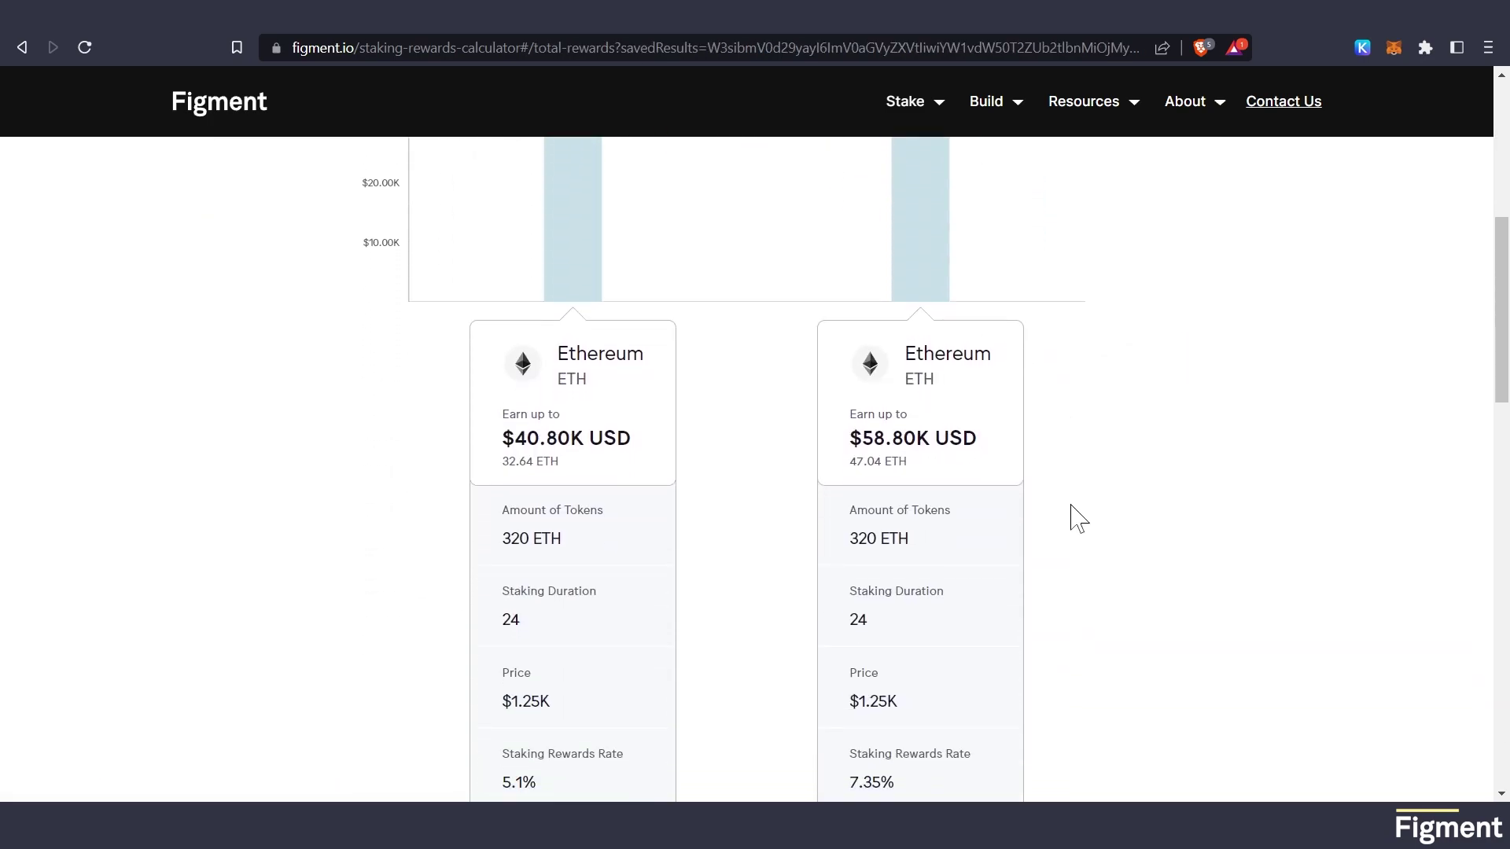
pyautogui.scroll(1, 951, 647)
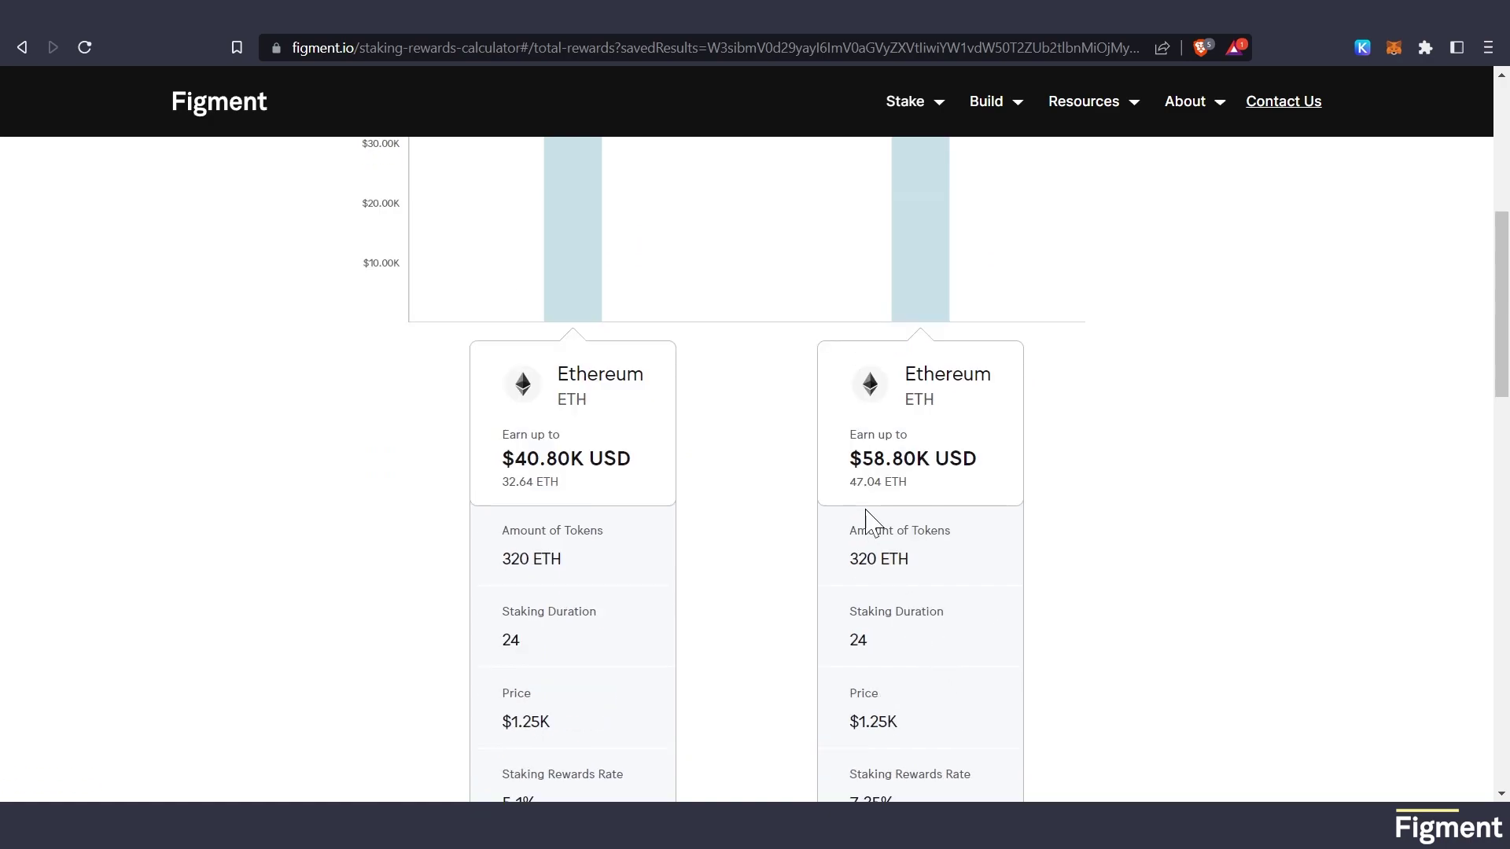
pyautogui.scroll(1, 865, 519)
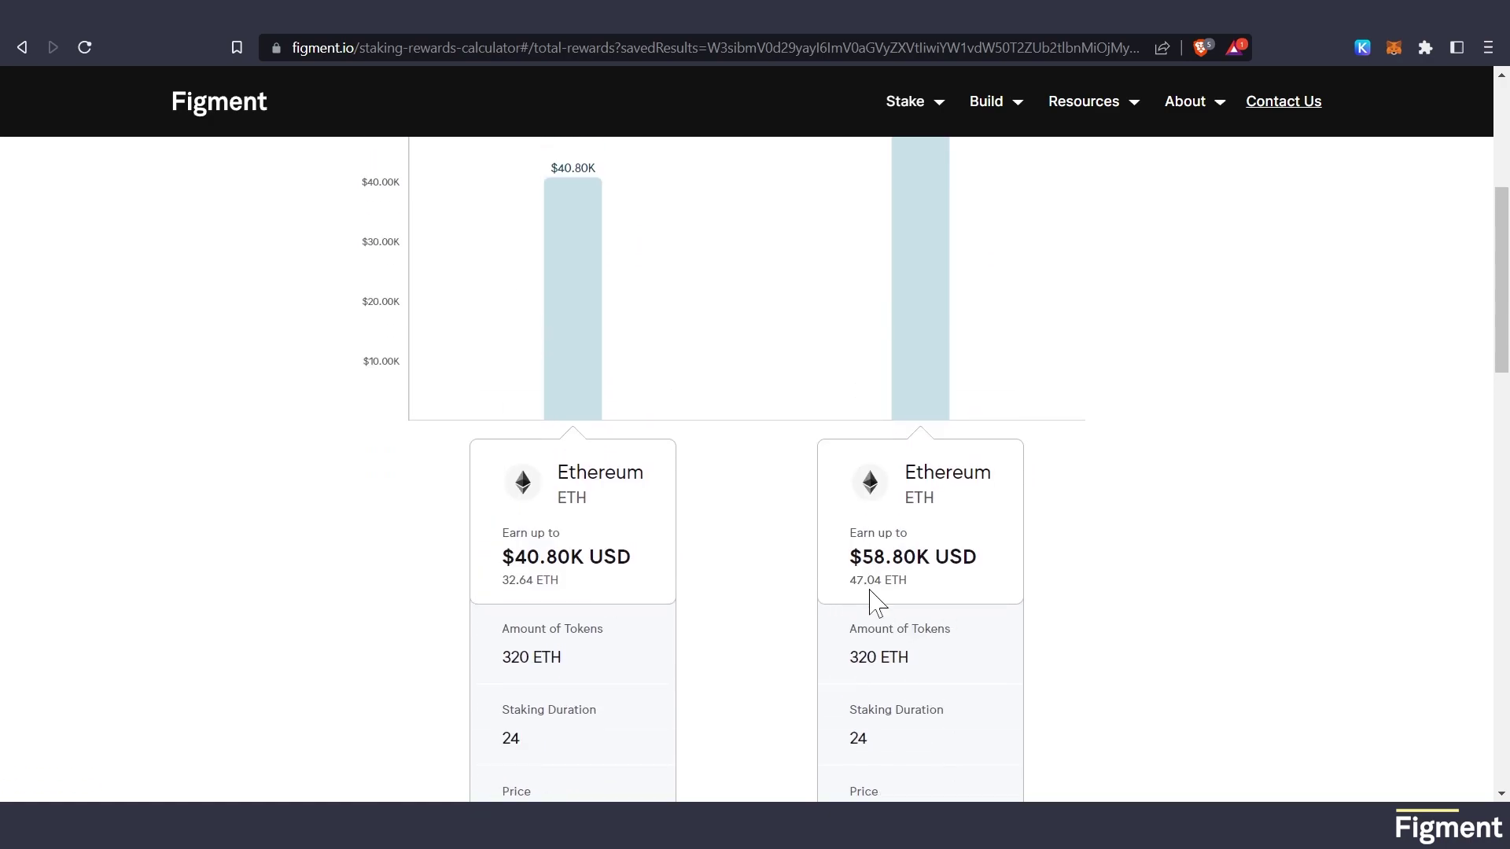
pyautogui.scroll(2, 1072, 550)
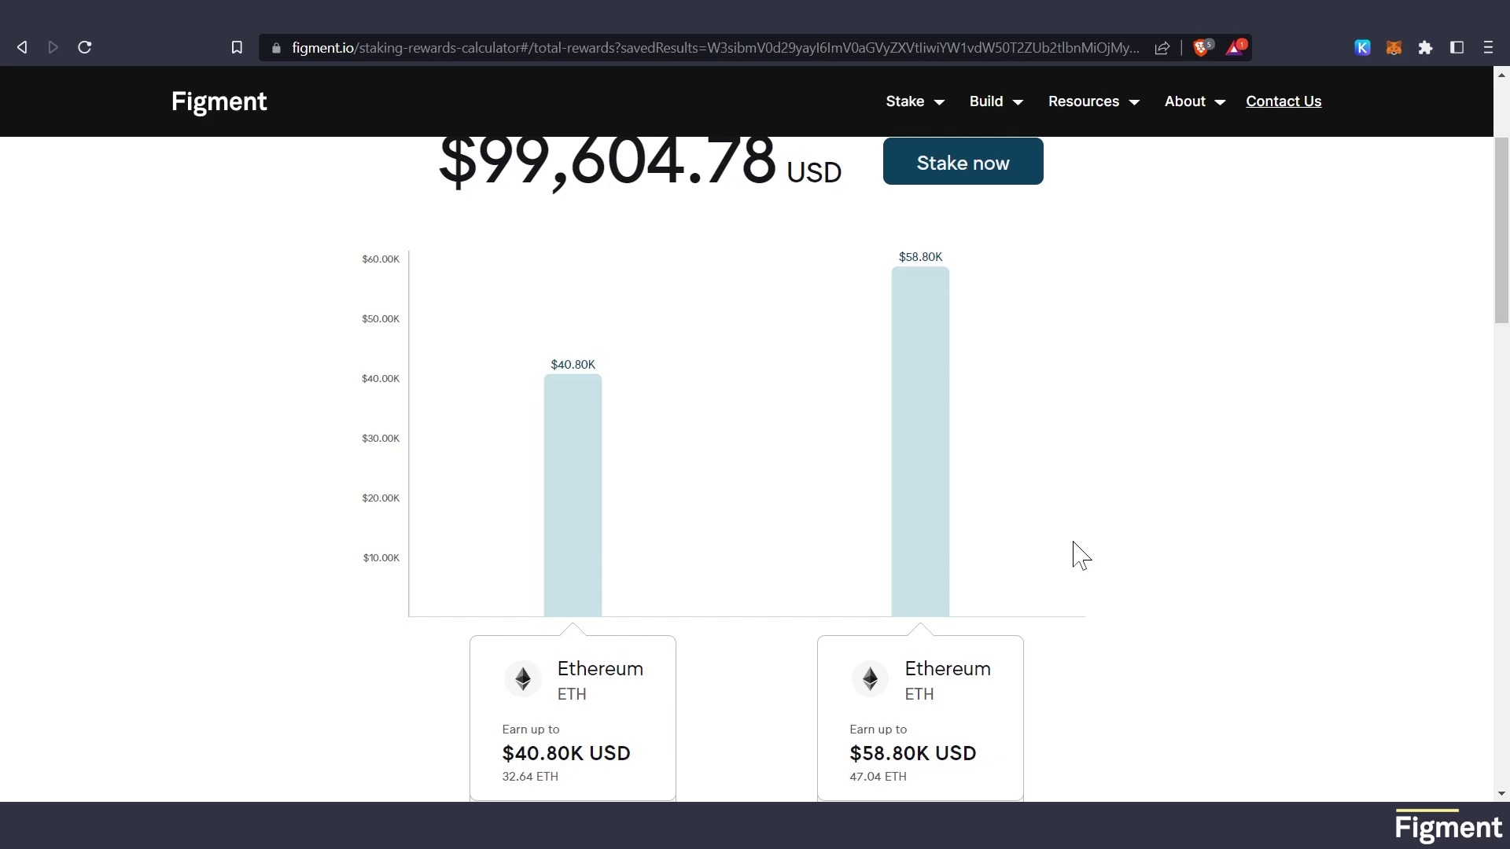
pyautogui.moveTo(1506, 303); pyautogui.dragTo(1507, 271)
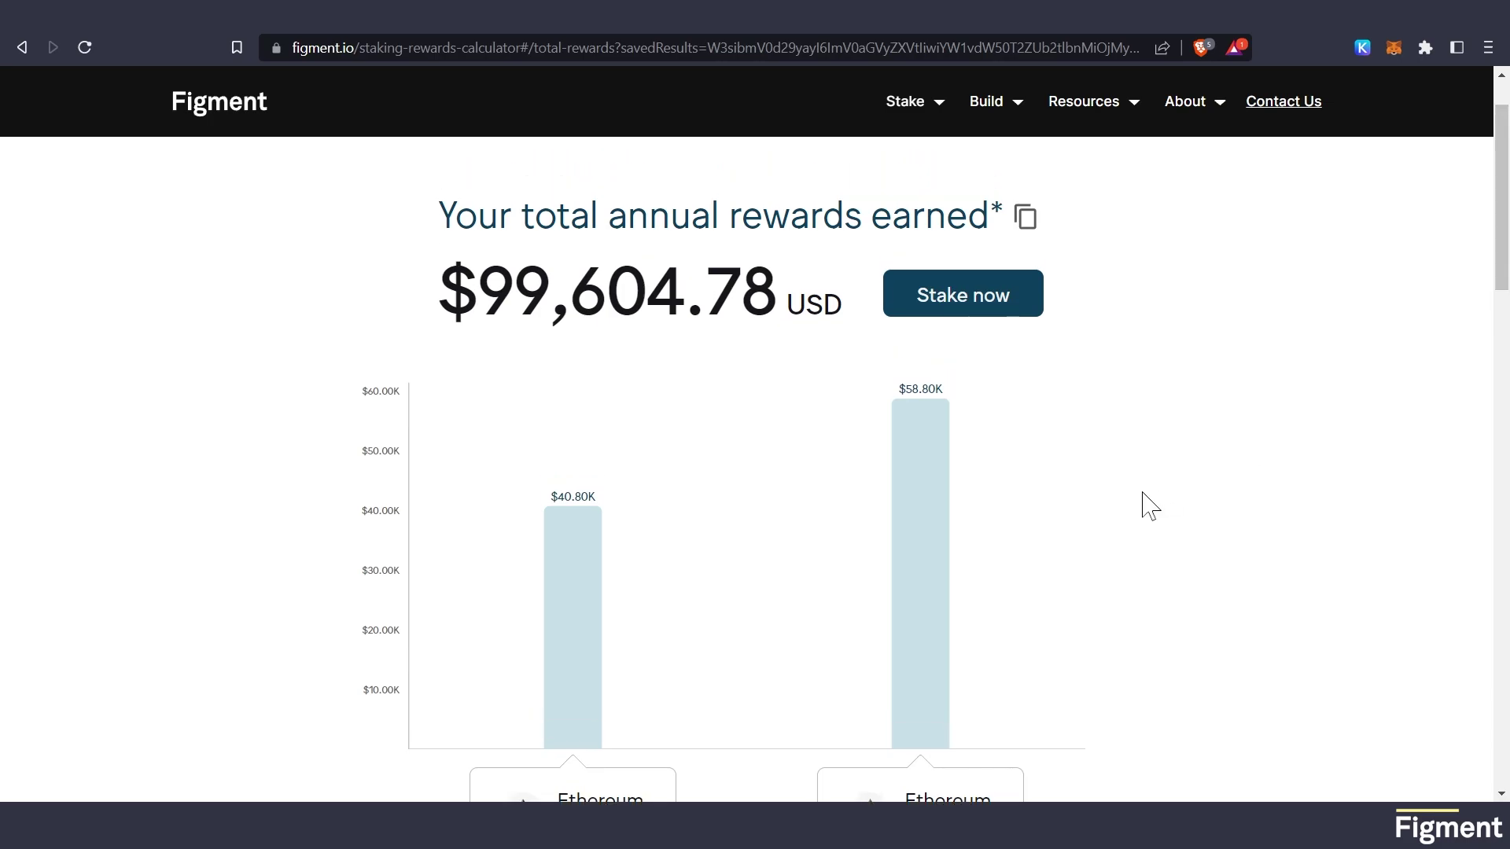
pyautogui.scroll(-15, 1150, 505)
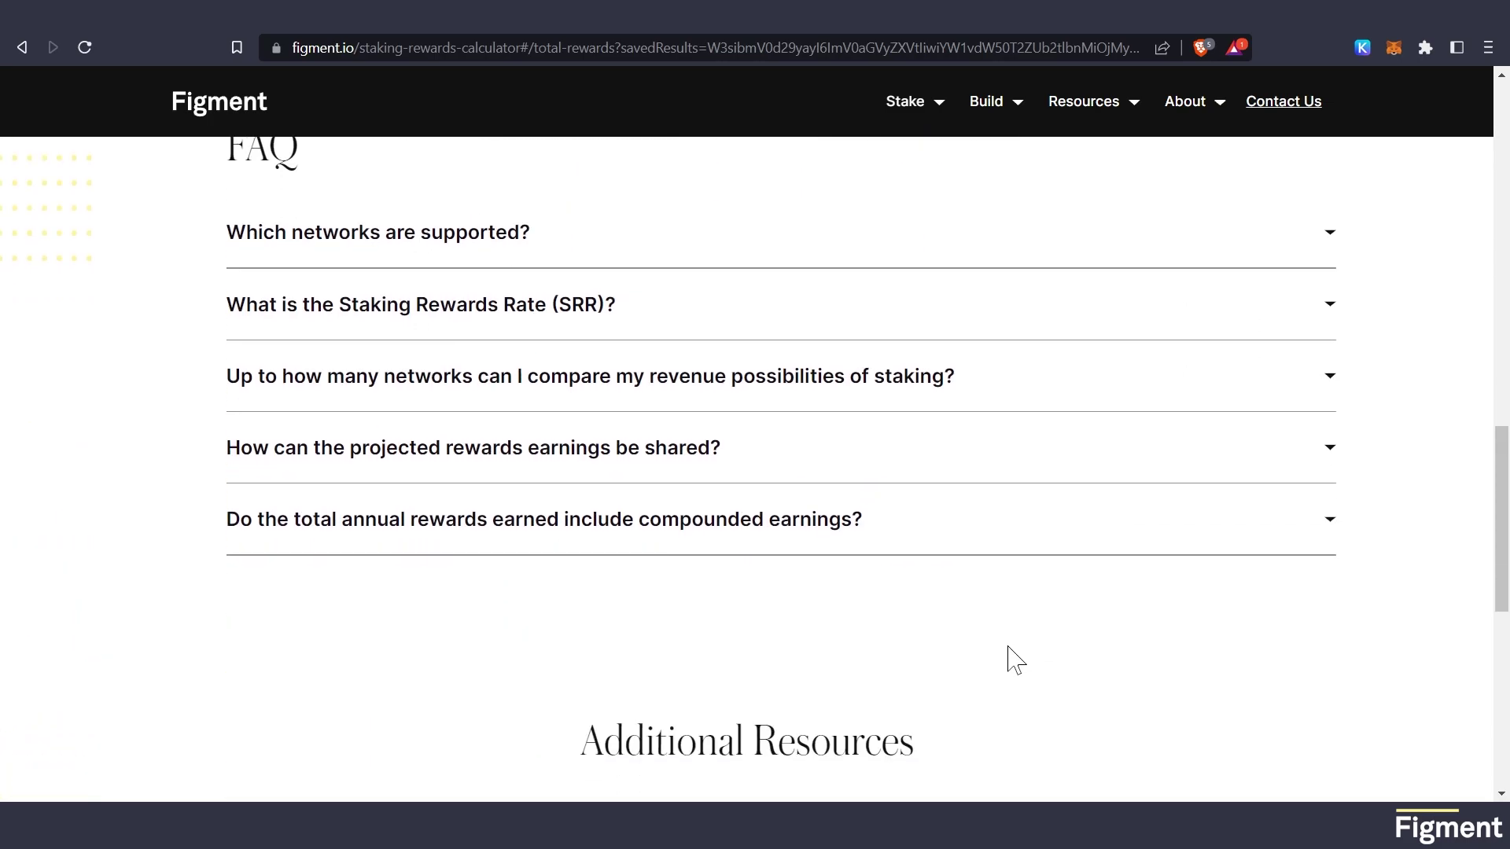
pyautogui.scroll(10, 1011, 658)
pyautogui.scroll(5, 988, 616)
pyautogui.hotkey('alt', 'Left')
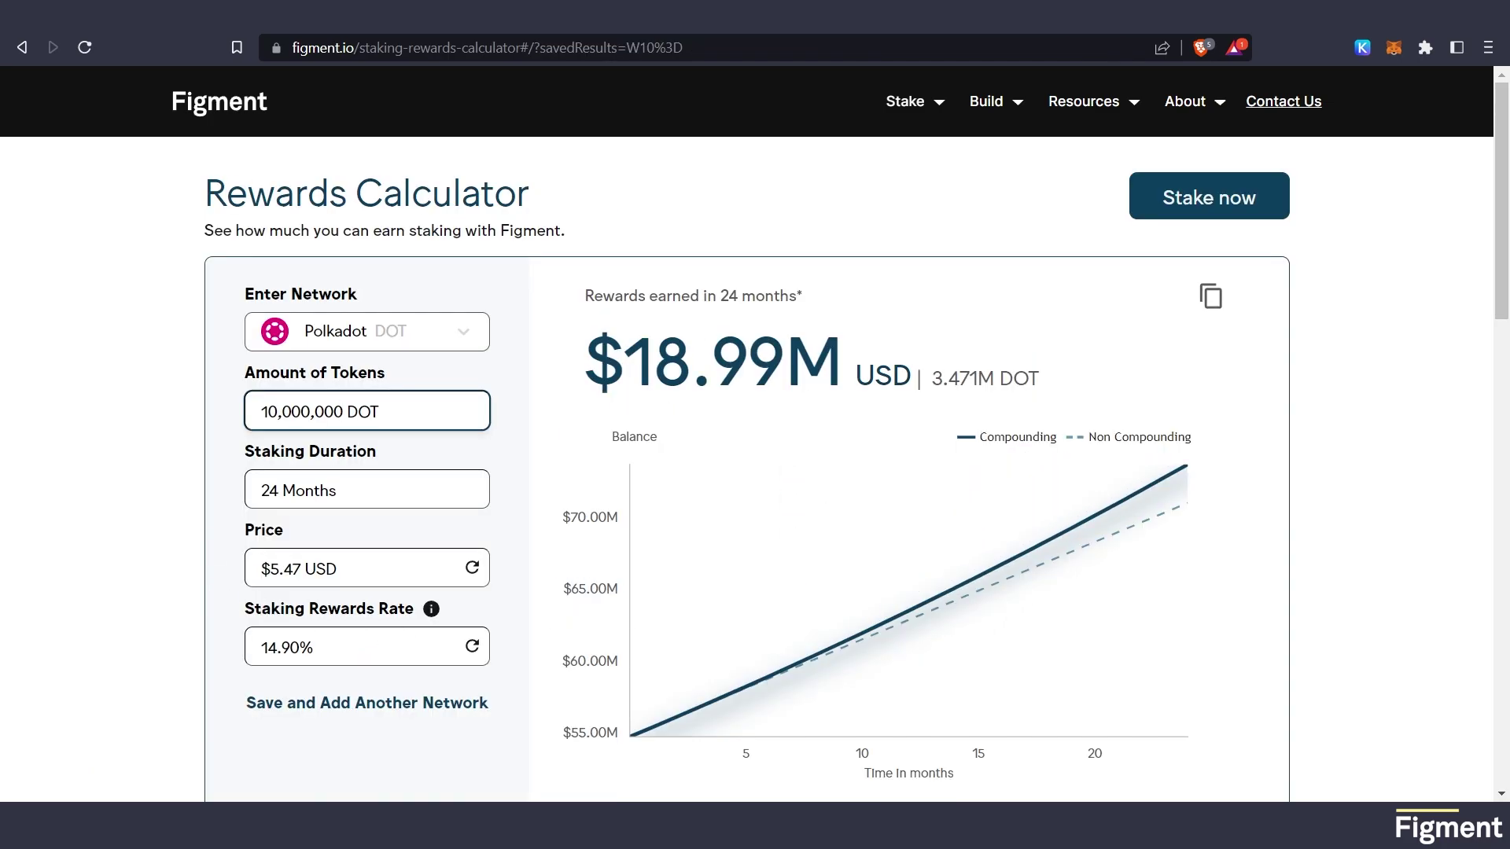
# Save the 10,000,000 DOT Polkadot result at the $5.47 price ($18.99M)
pyautogui.click(1188, 481)
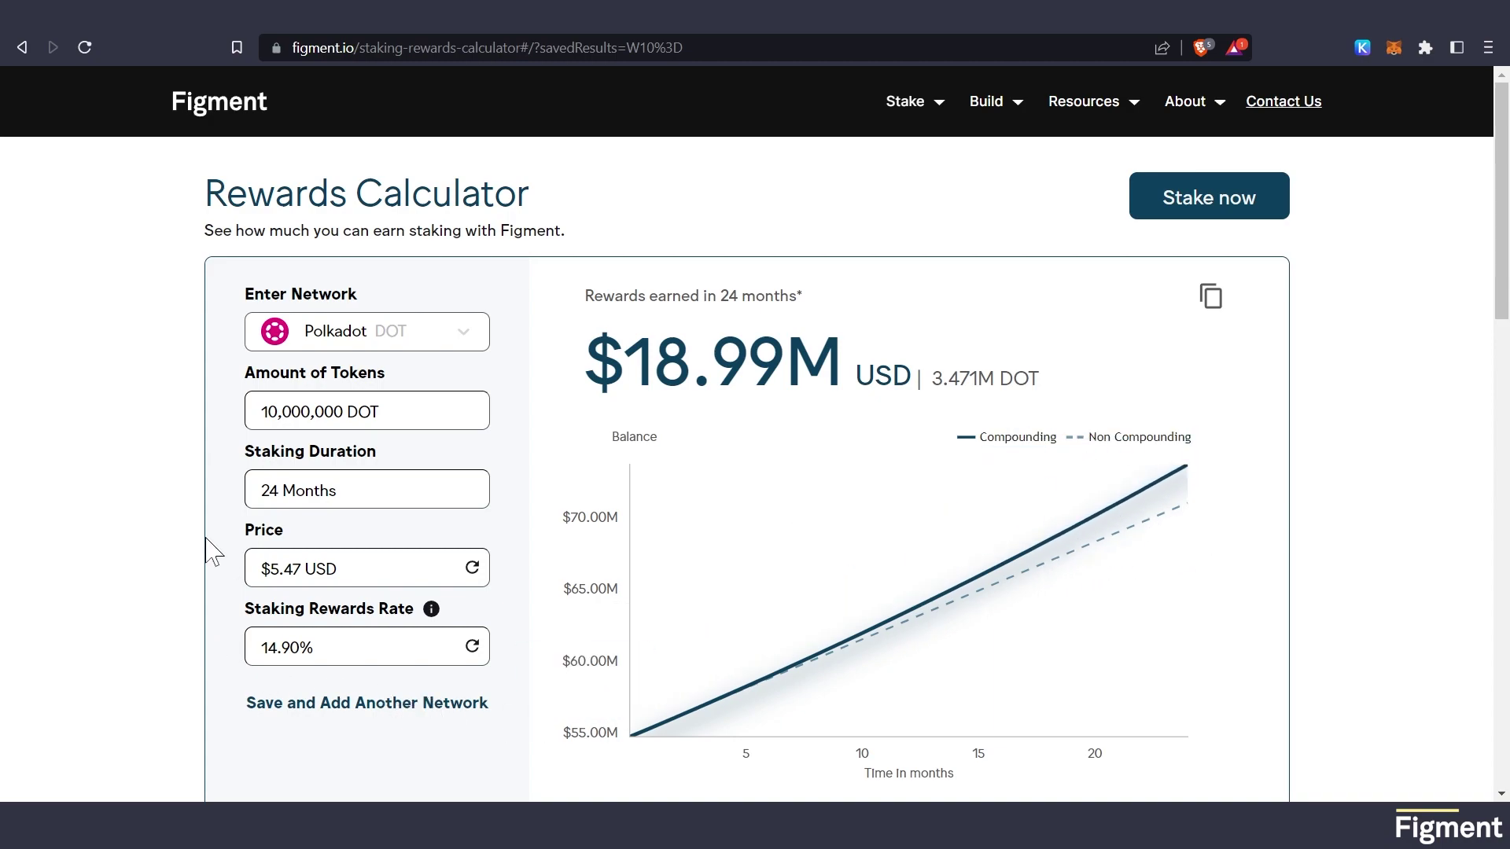
pyautogui.scroll(-5, 206, 540)
pyautogui.scroll(5, 211, 540)
pyautogui.click(399, 702)
# Change the DOT price to $10 and save that $34.71M Polkadot result
pyautogui.scroll(-1, 110, 534)
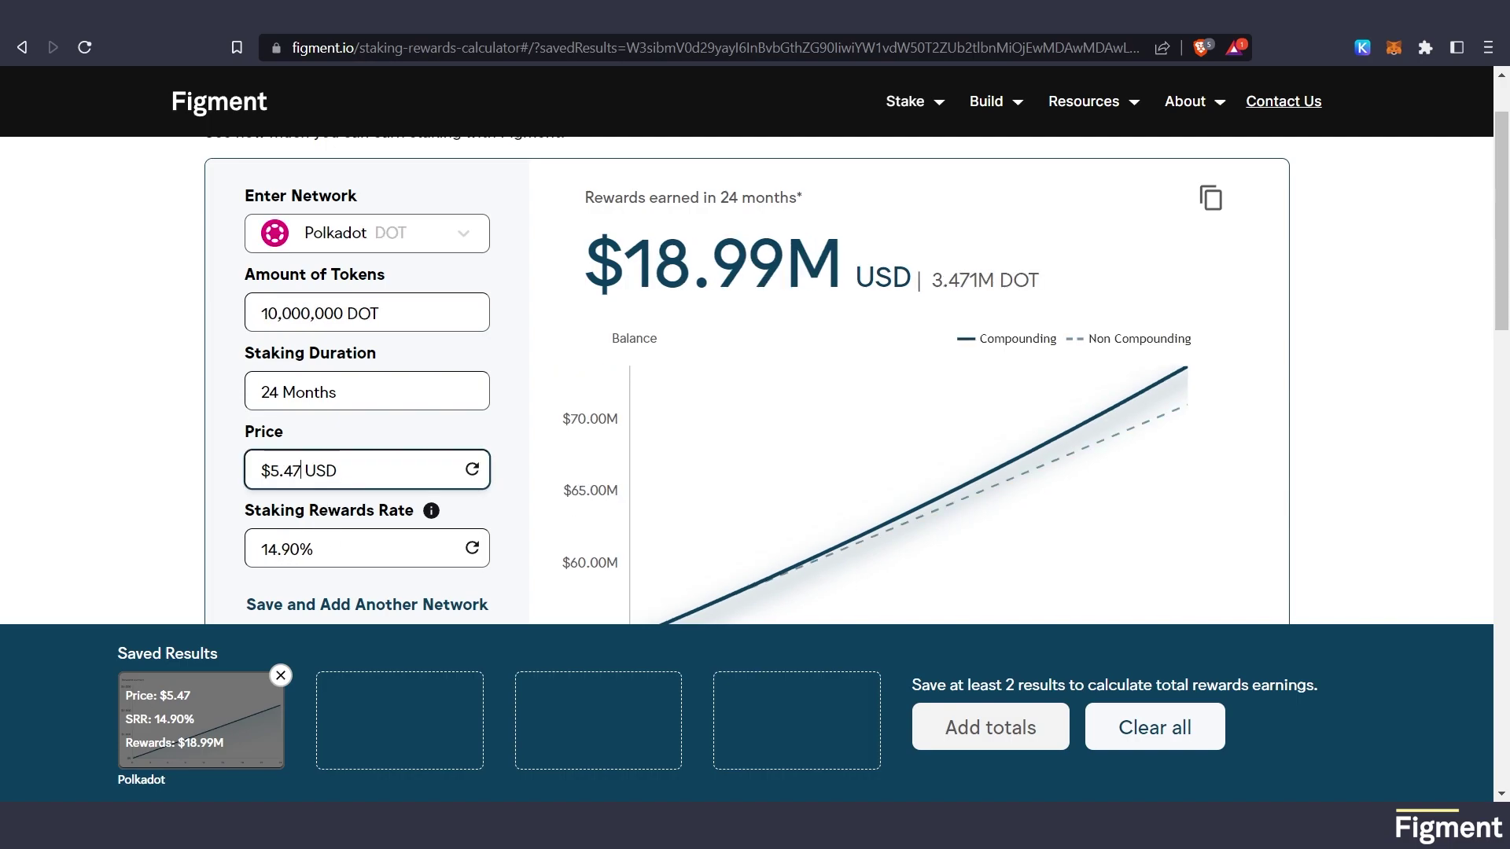
pyautogui.press('Tab')
pyautogui.write('10')
pyautogui.click(145, 501)
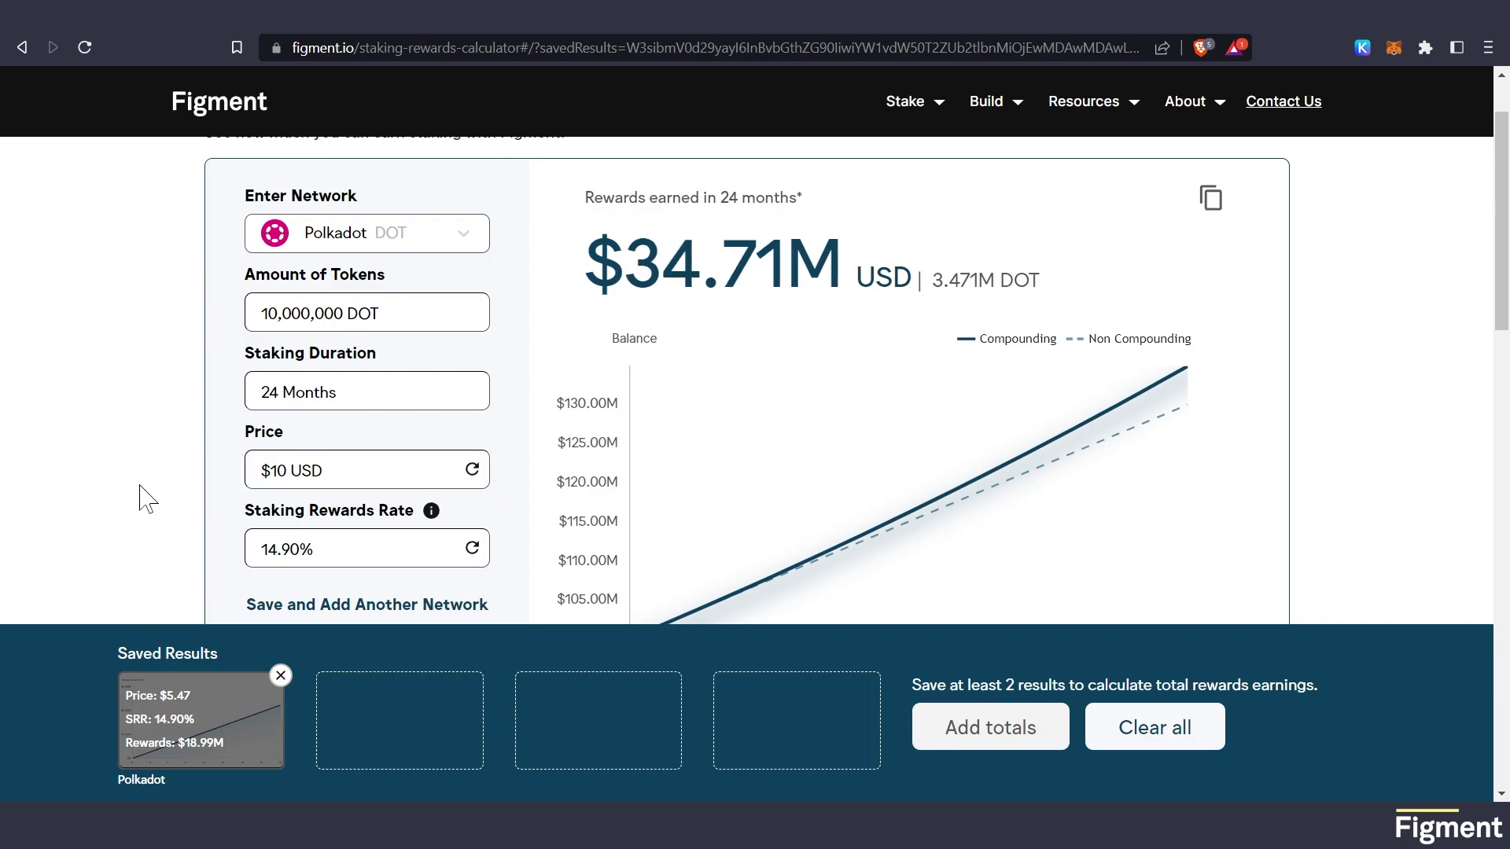
pyautogui.scroll(-2, 390, 494)
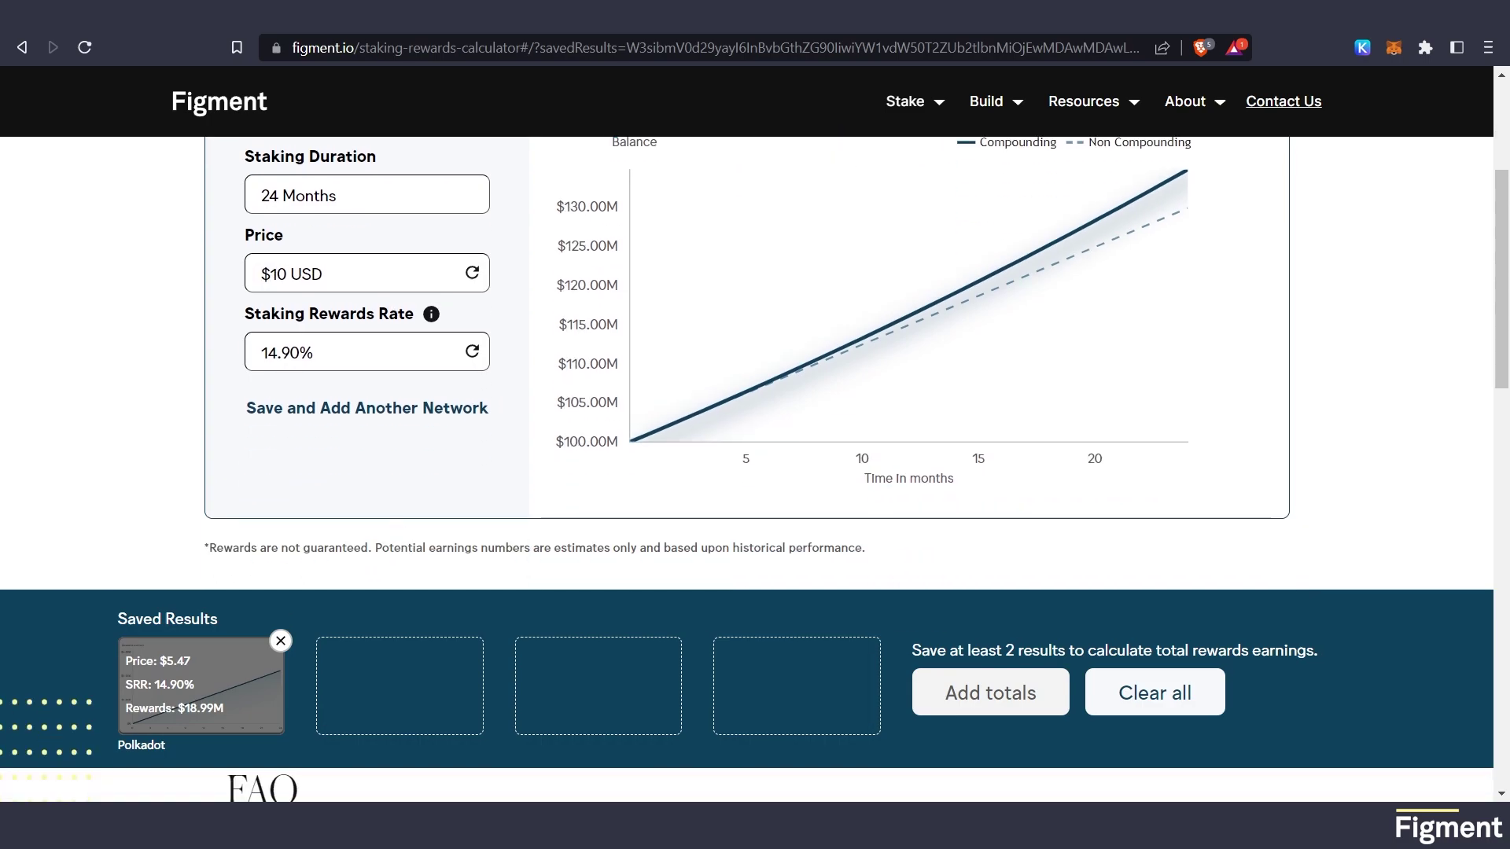
pyautogui.click(377, 407)
# Show the combined total for both Polkadot results, review it, then return to the calculator
pyautogui.click(982, 712)
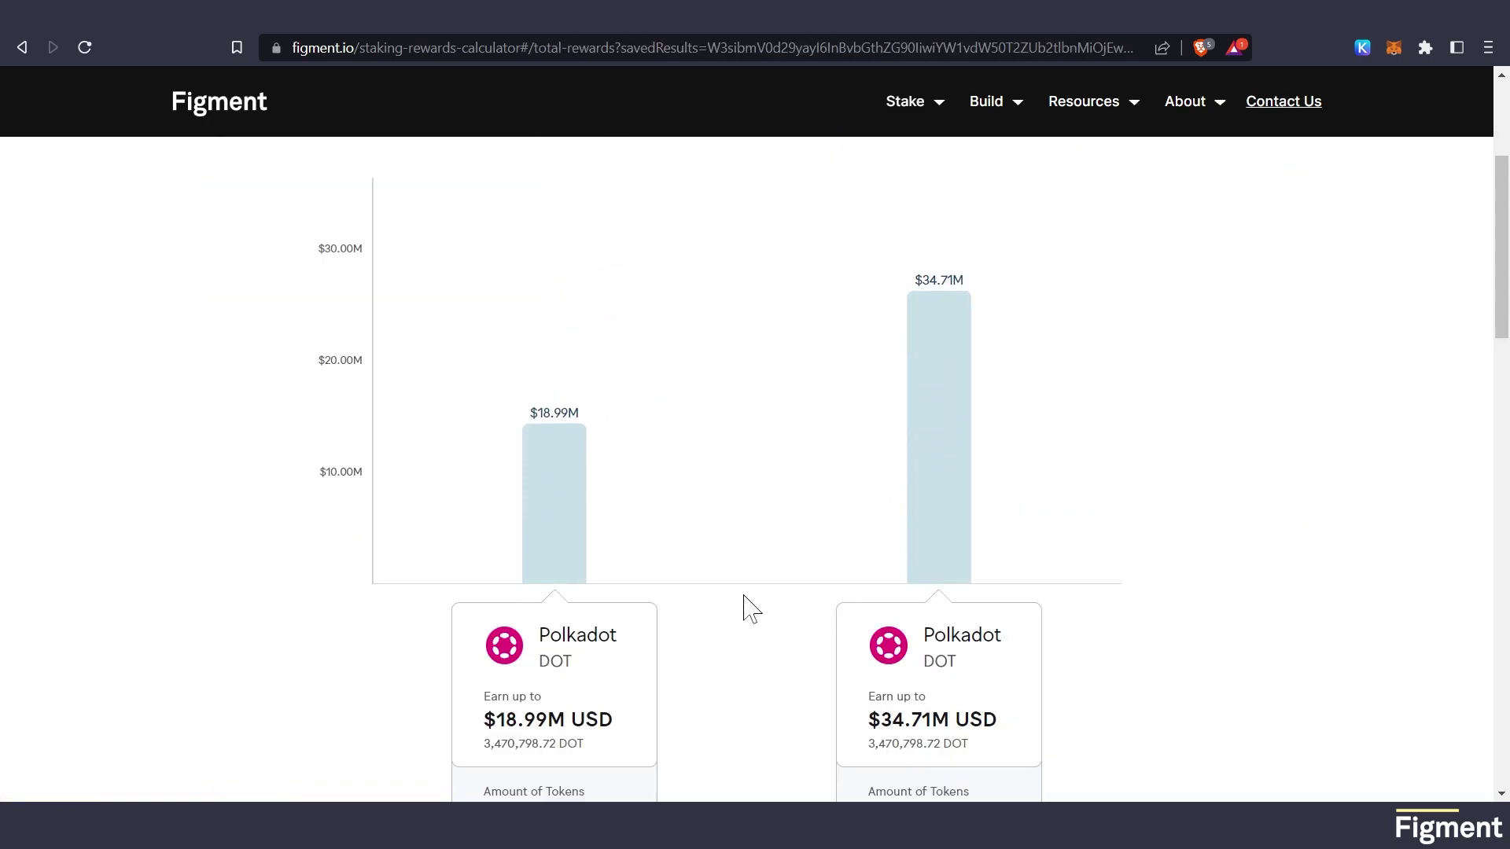
pyautogui.moveTo(385, 398); pyautogui.dragTo(1038, 417)
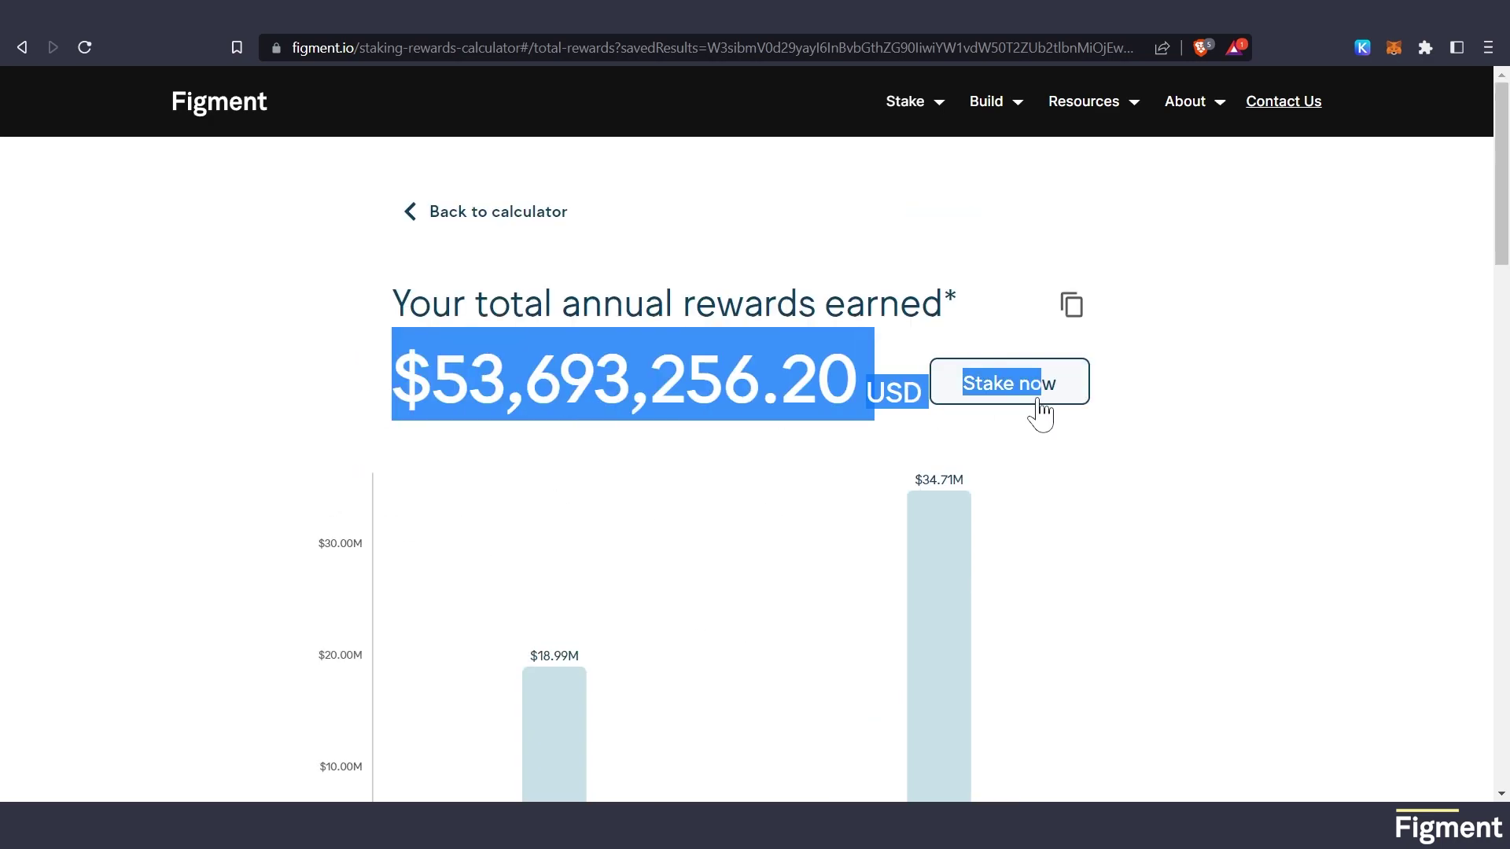
pyautogui.click(1337, 415)
pyautogui.scroll(-3, 865, 495)
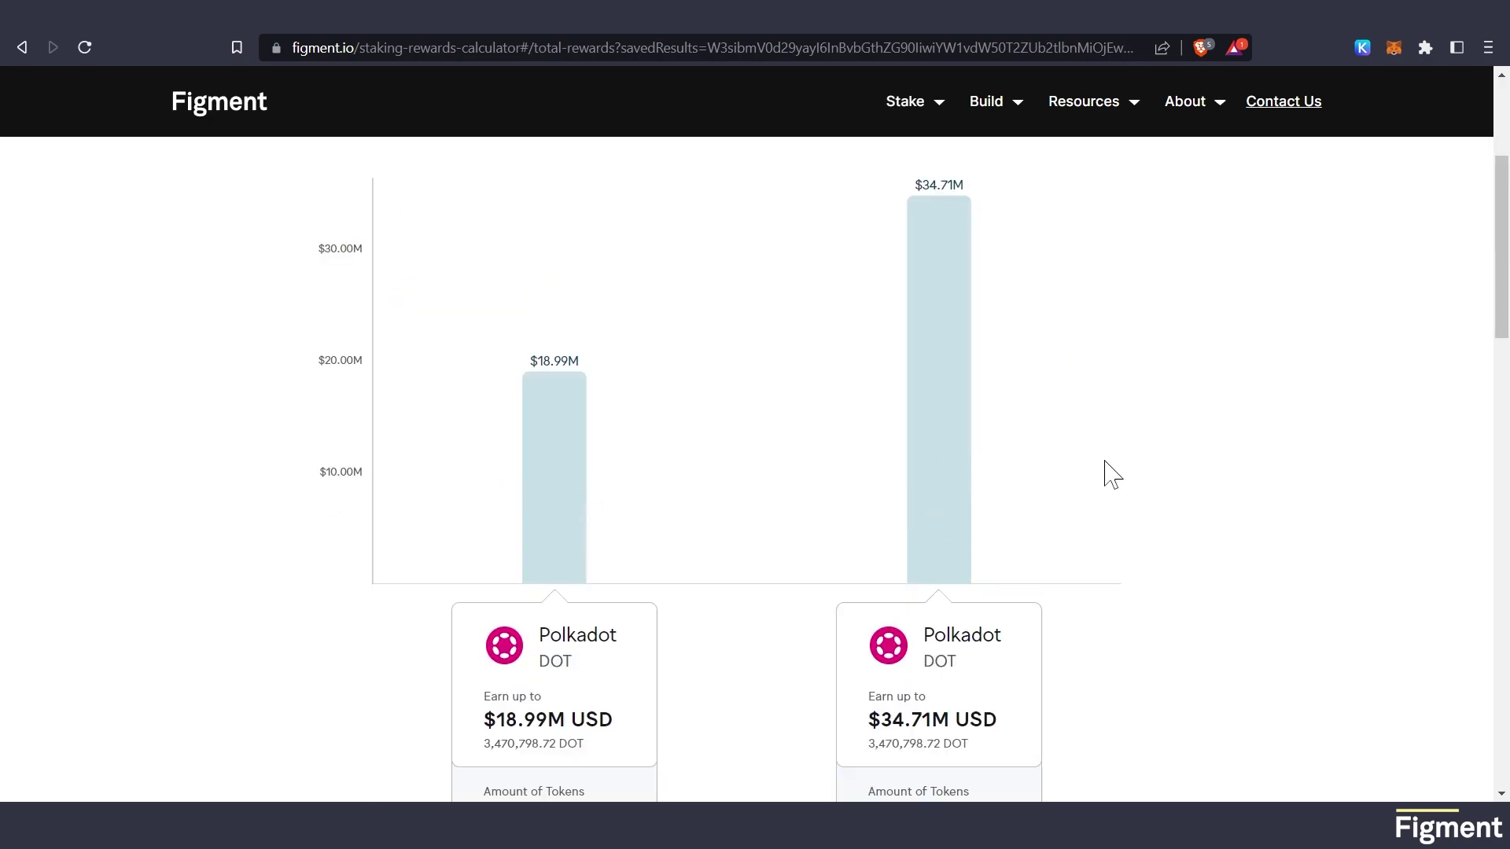
pyautogui.scroll(1, 1106, 475)
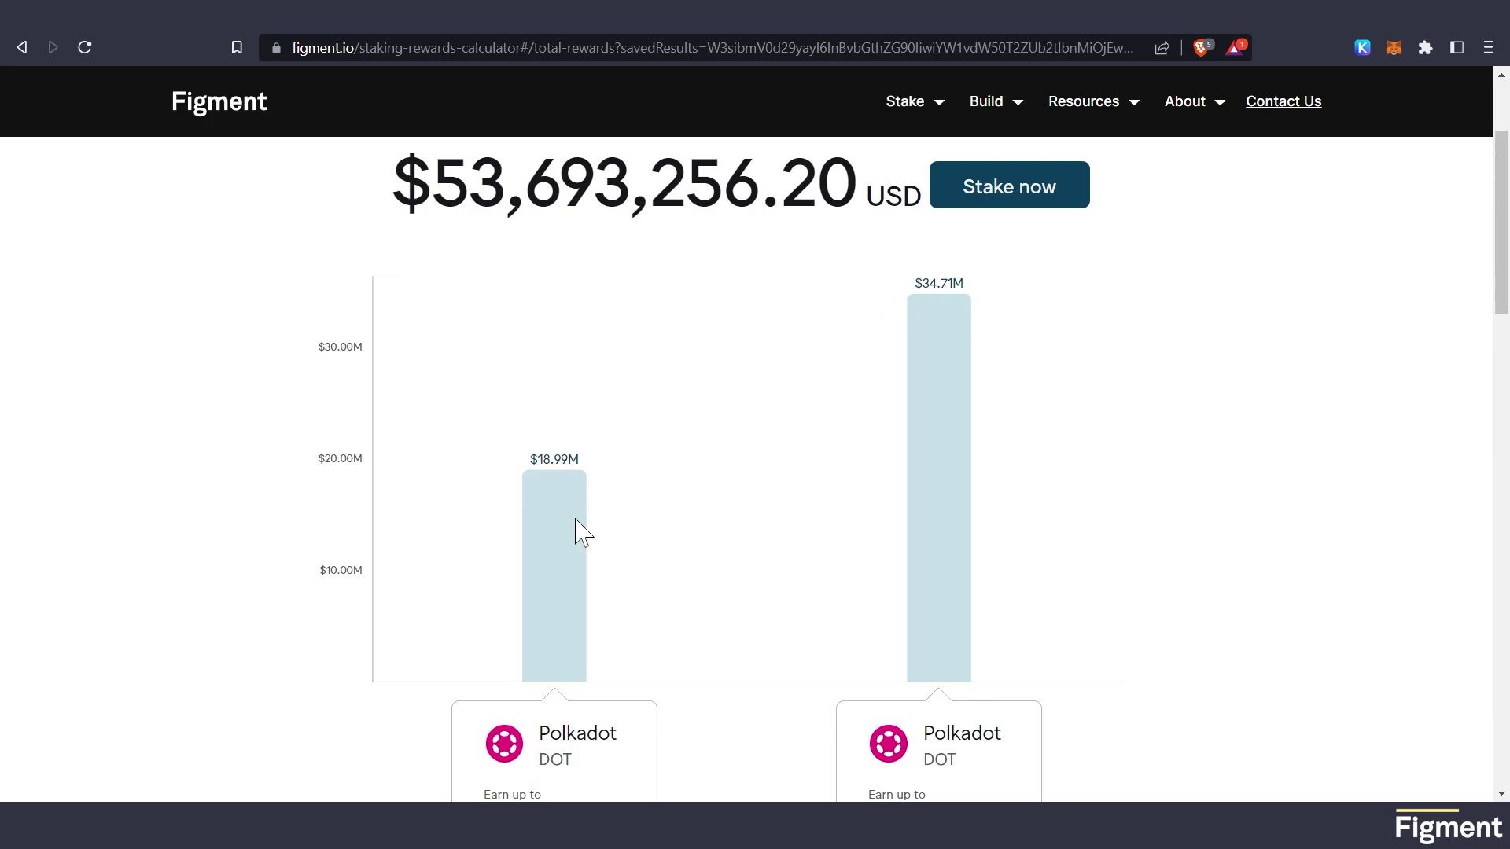
pyautogui.scroll(-2, 895, 684)
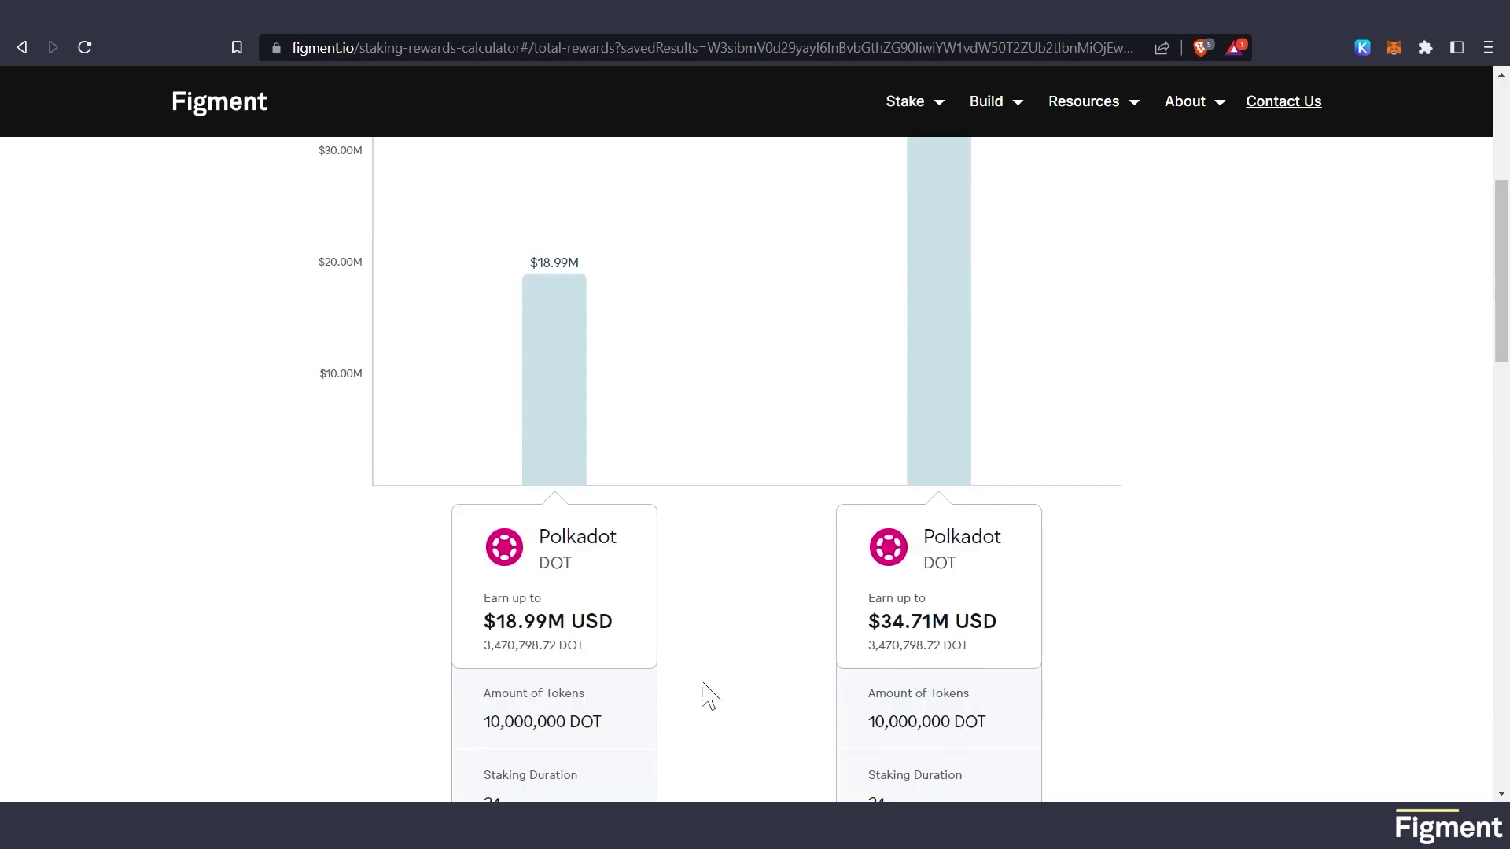
pyautogui.scroll(4, 786, 629)
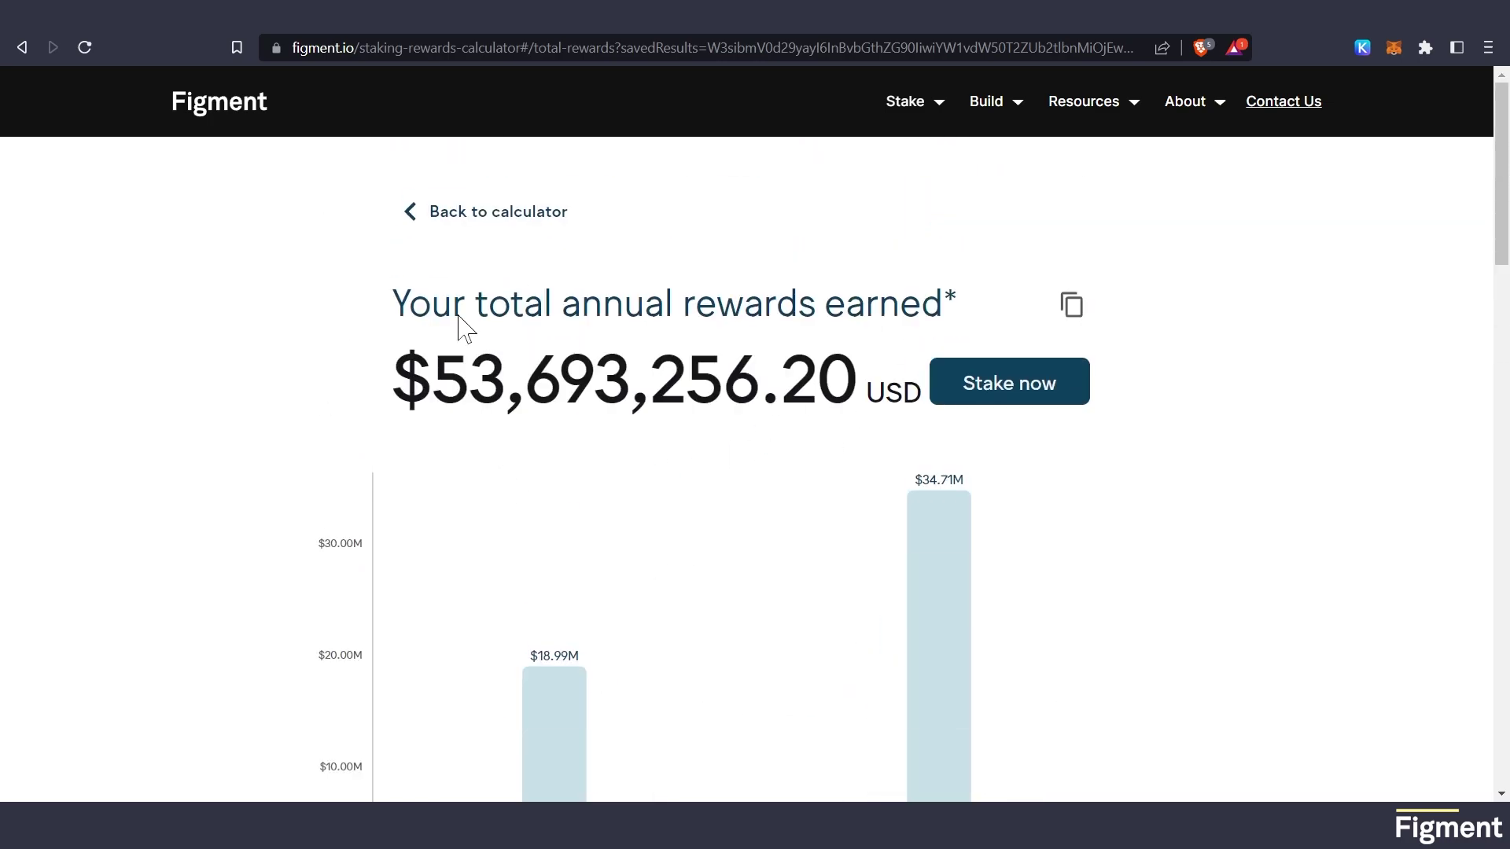
pyautogui.click(472, 234)
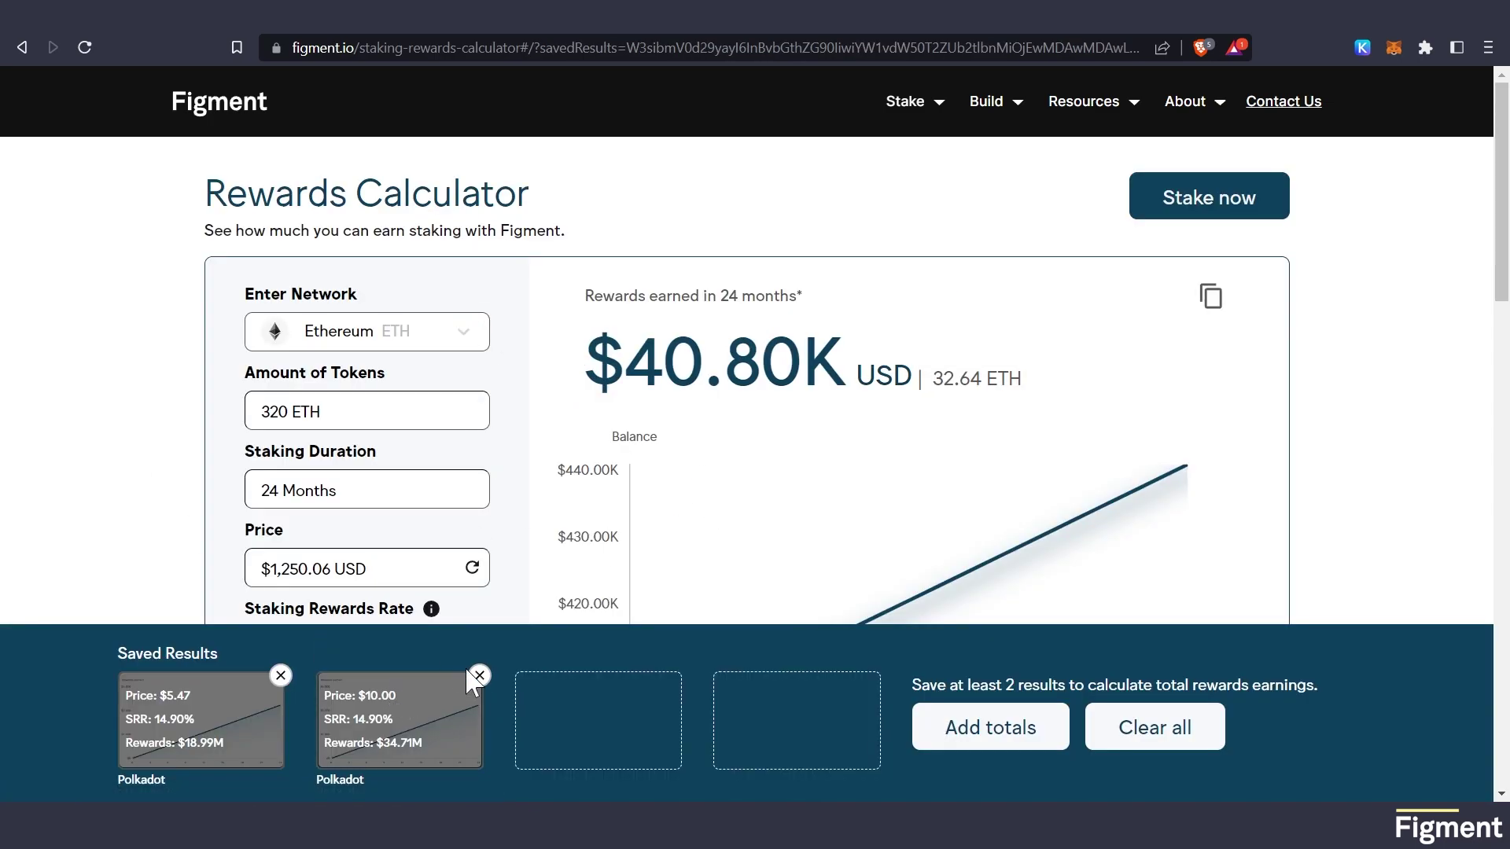
# Delete all saved Polkadot results and save the 320 ETH Ethereum result
pyautogui.click(1143, 727)
pyautogui.click(795, 503)
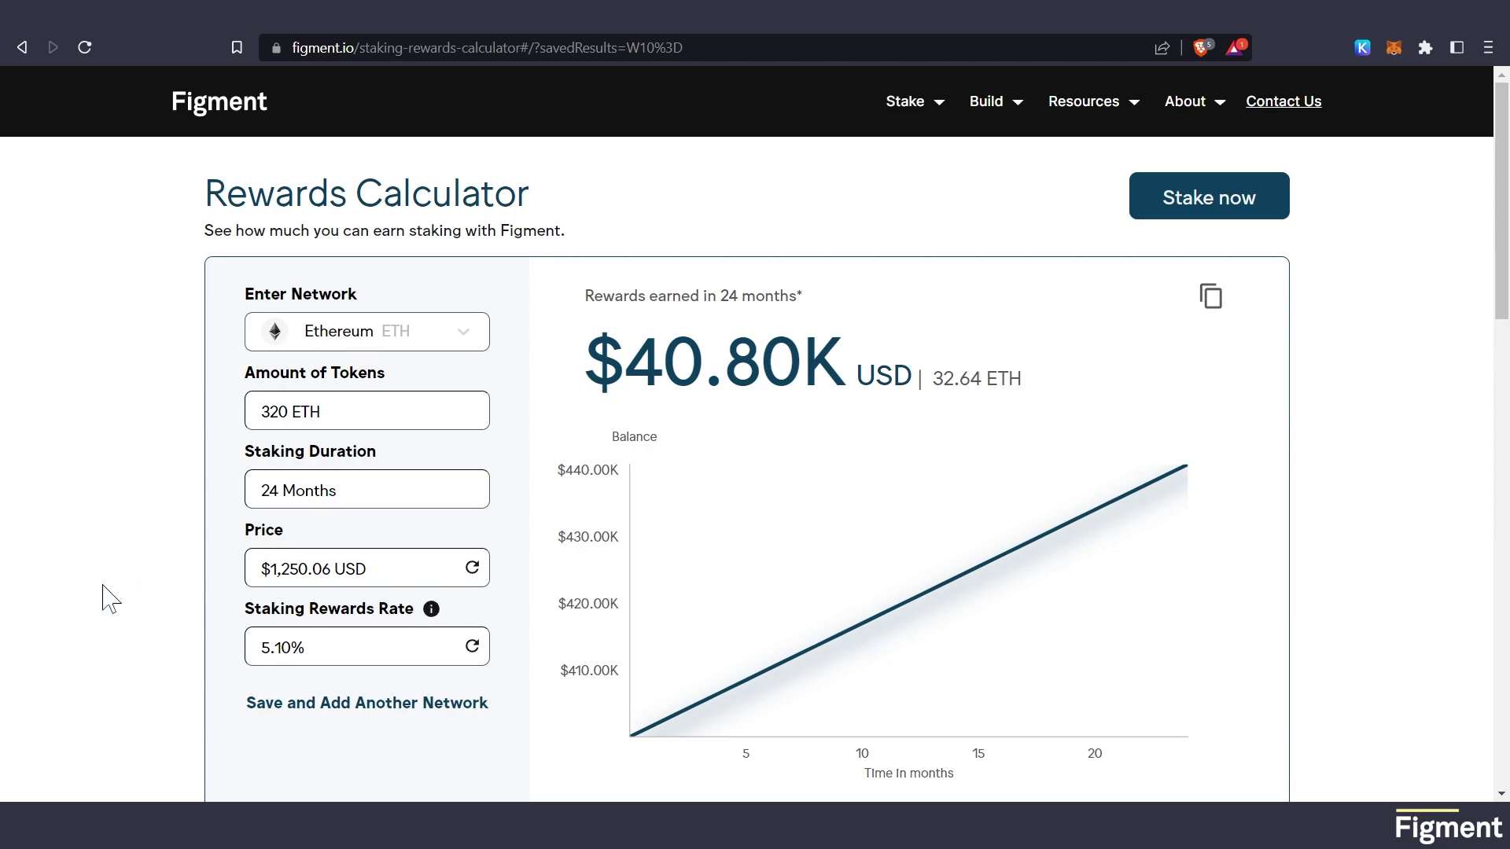
pyautogui.scroll(-1, 102, 598)
pyautogui.click(390, 607)
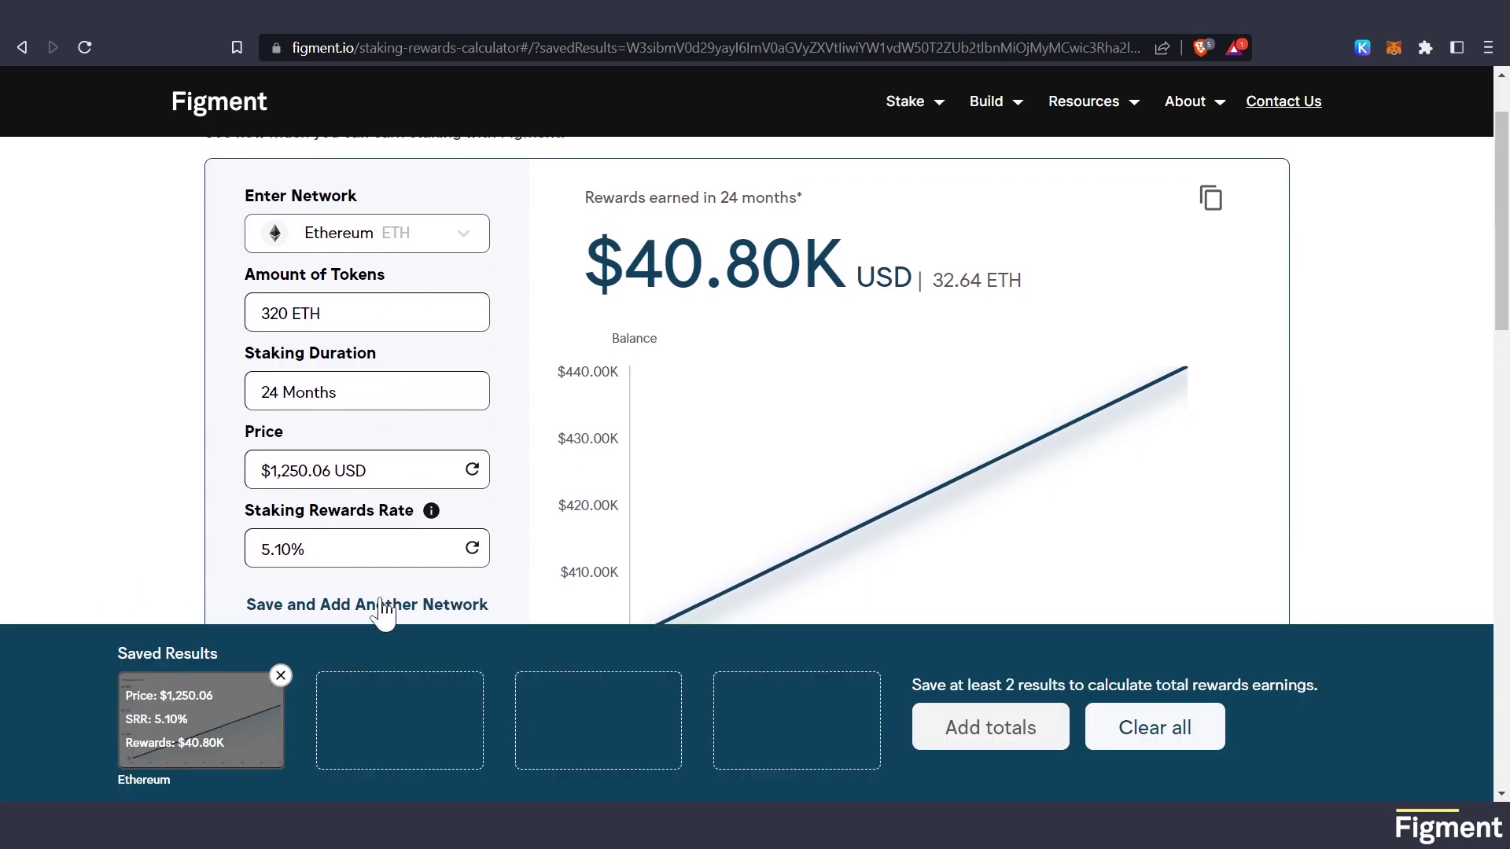
# Switch the network to Solana, enter 28,510 SOL and save the $61.94K result
pyautogui.click(324, 239)
pyautogui.click(358, 344)
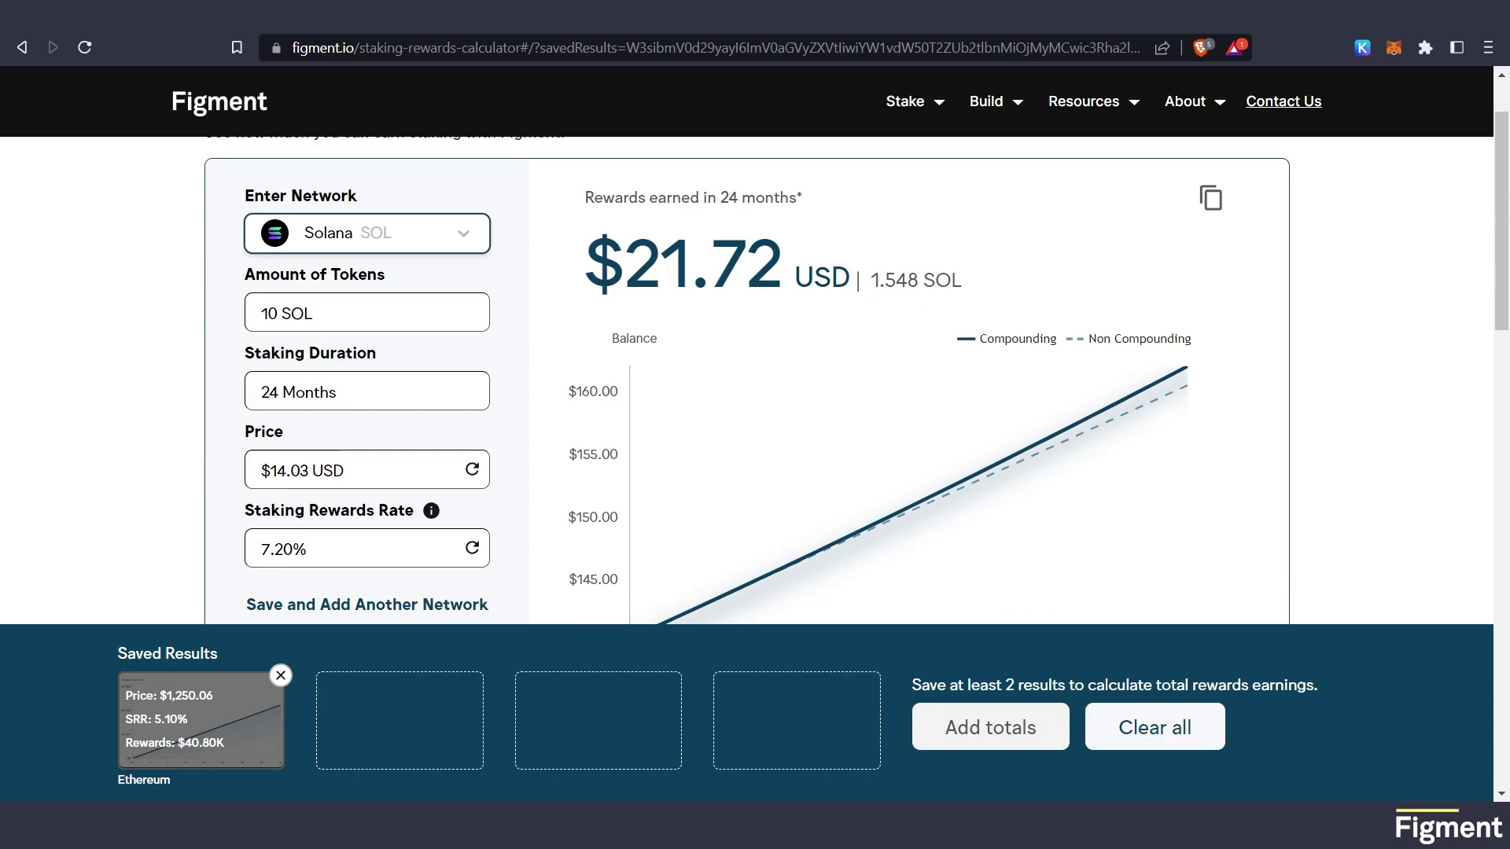
pyautogui.doubleClick(269, 313)
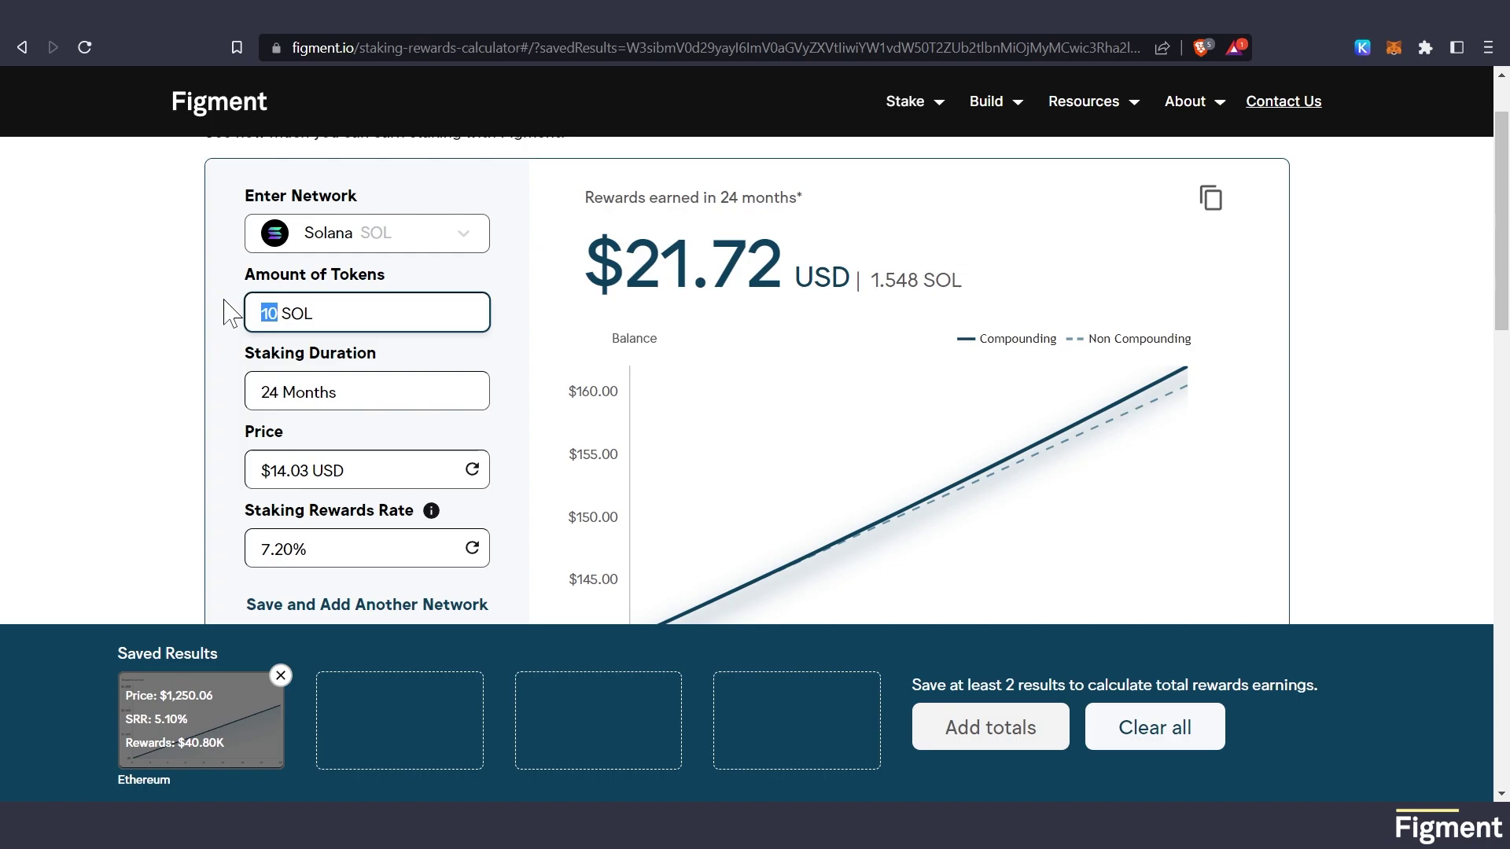
pyautogui.write('28510')
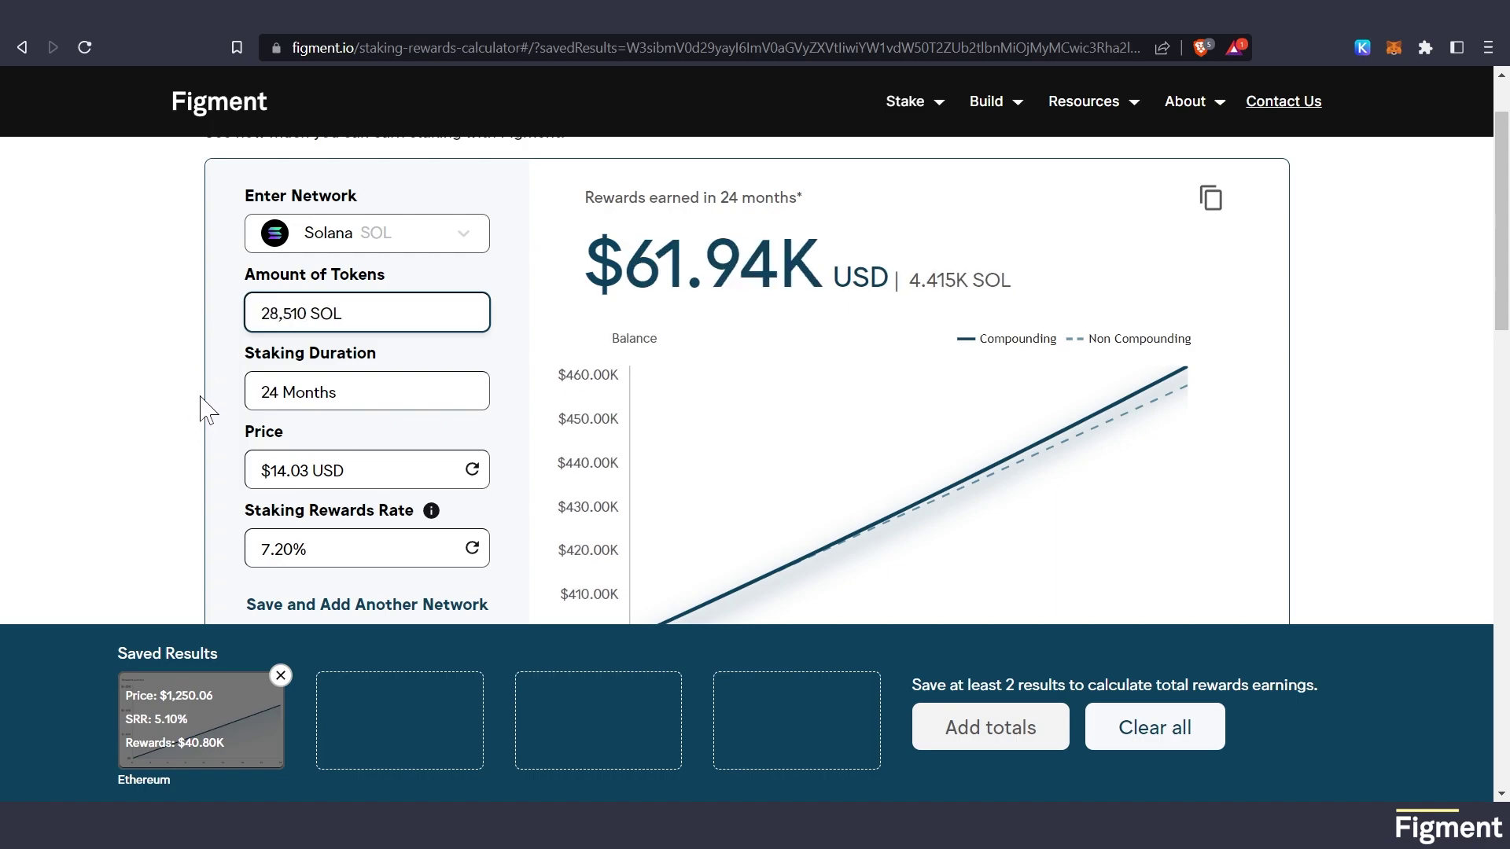
pyautogui.scroll(-1, 193, 439)
pyautogui.scroll(-1, 186, 454)
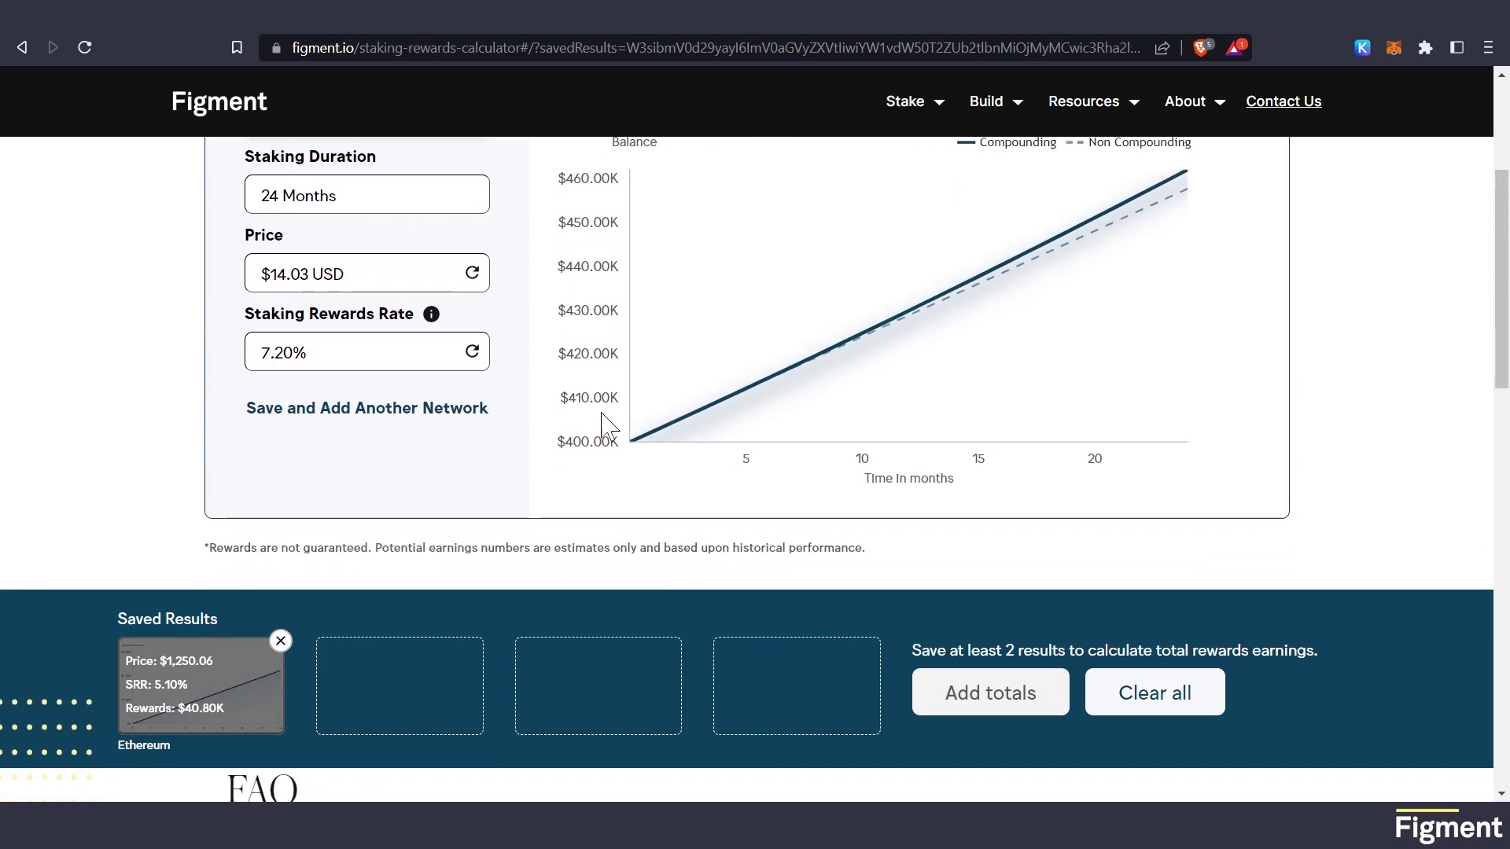
pyautogui.moveTo(635, 443)
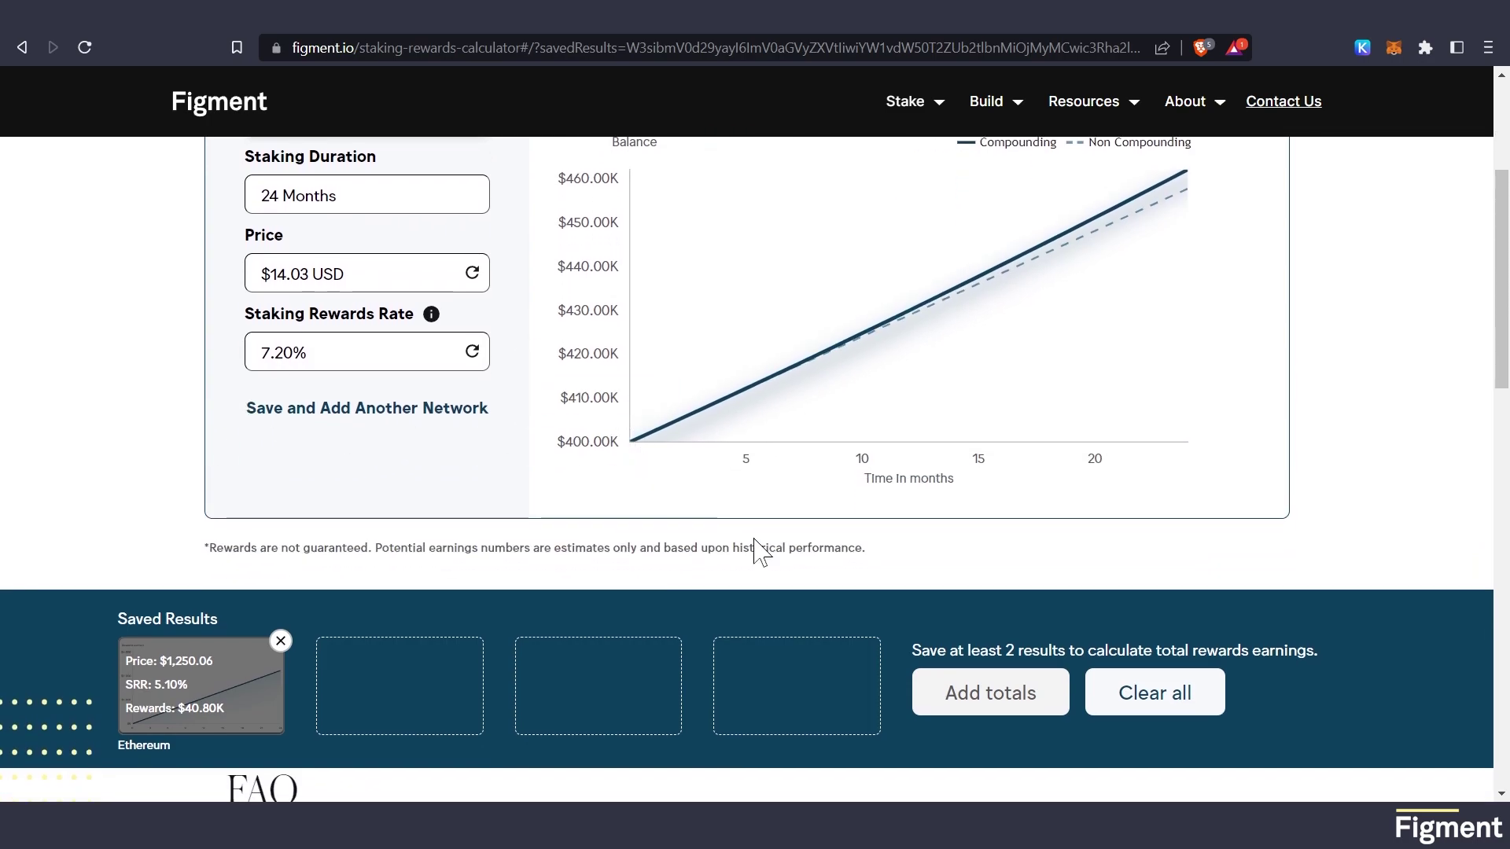
pyautogui.click(346, 416)
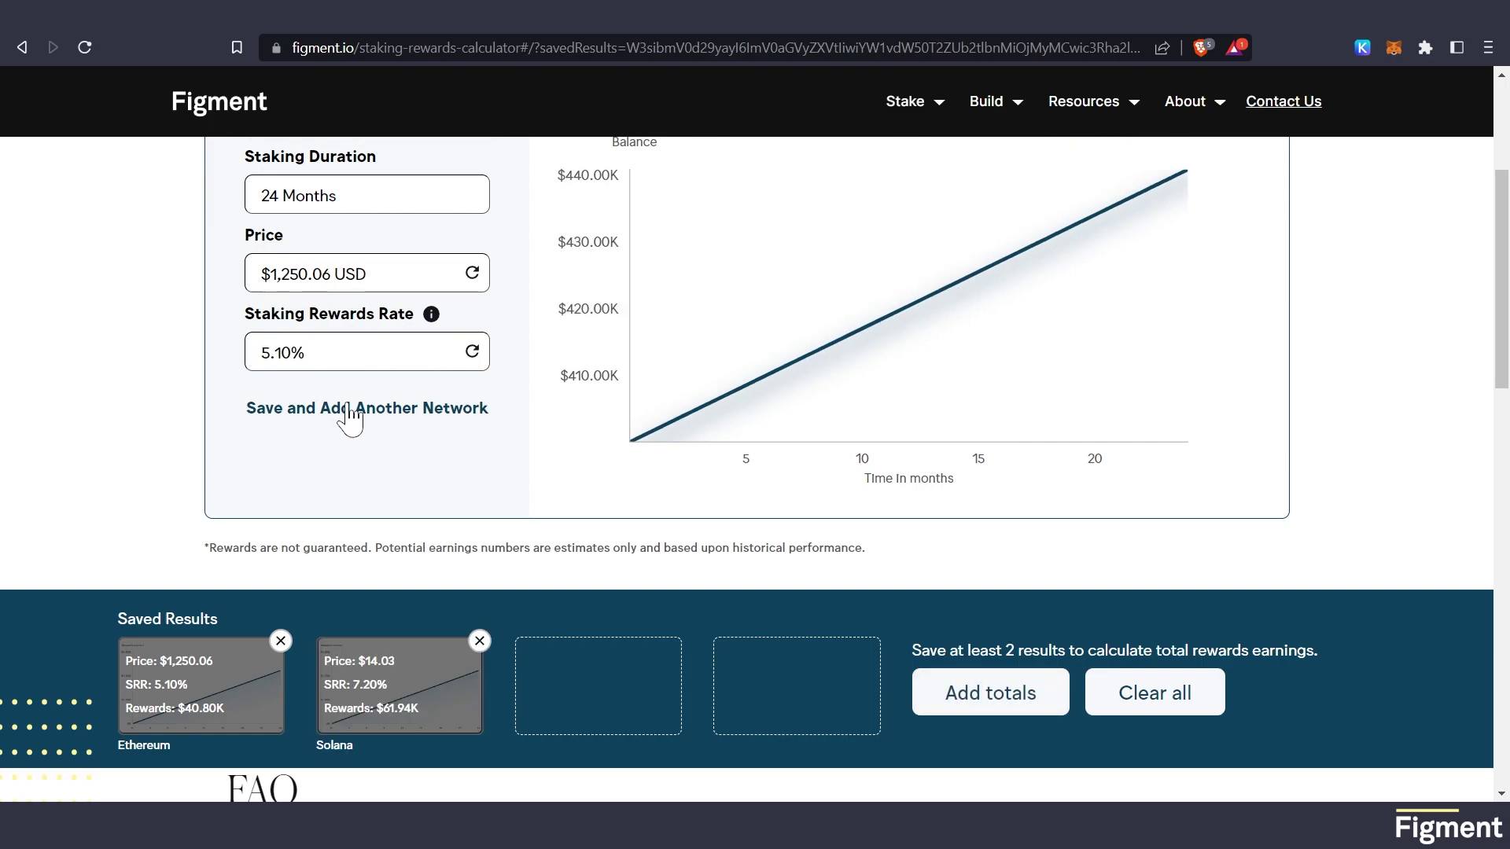
# Add totals for $58.00K Ethereum plus $61.94K Solana, showing $119,939.30, and review the page
pyautogui.click(1014, 701)
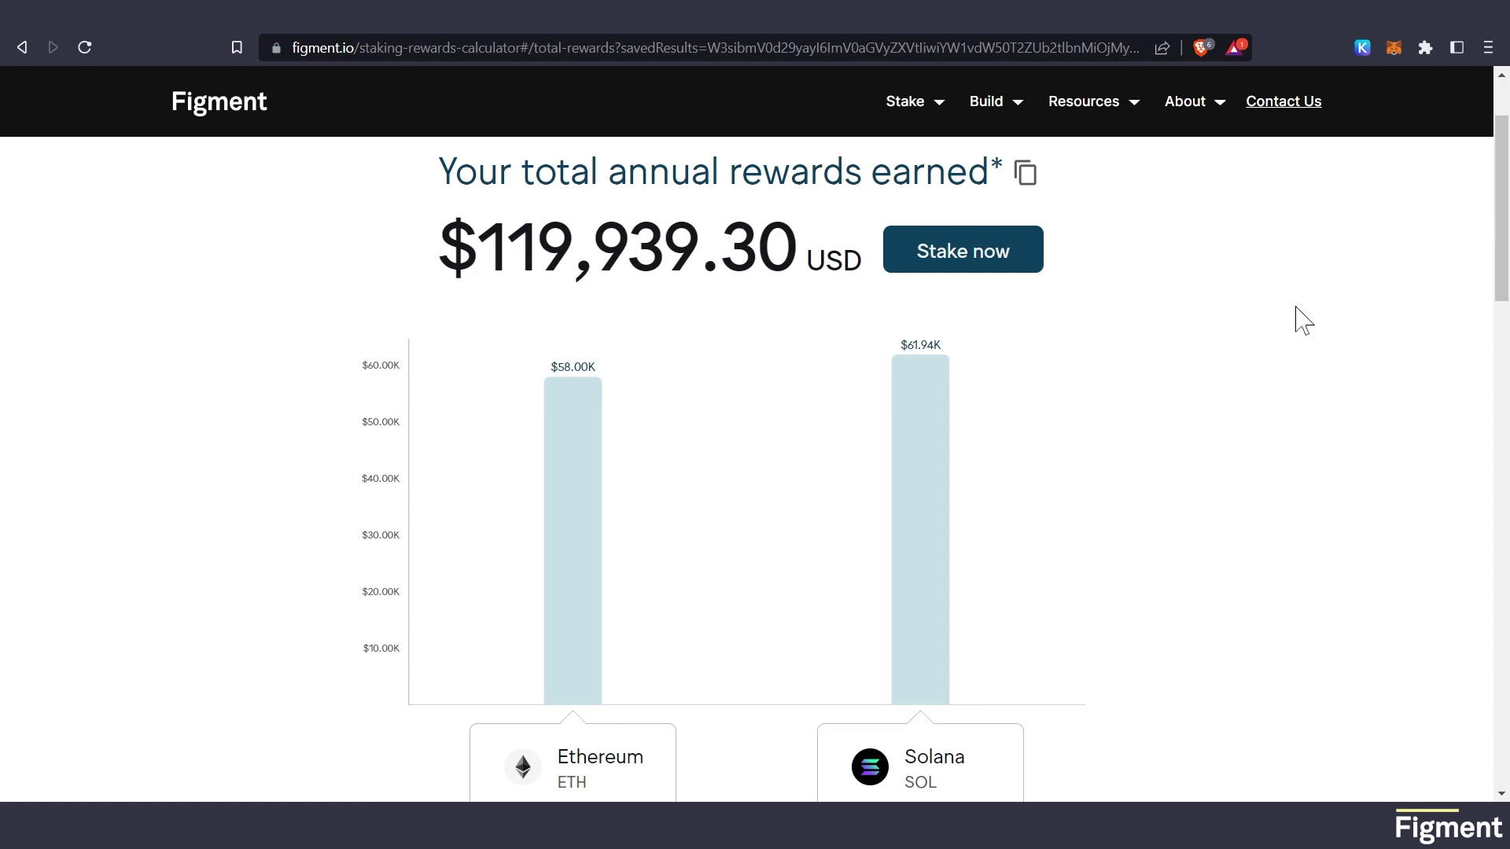
pyautogui.scroll(1, 892, 472)
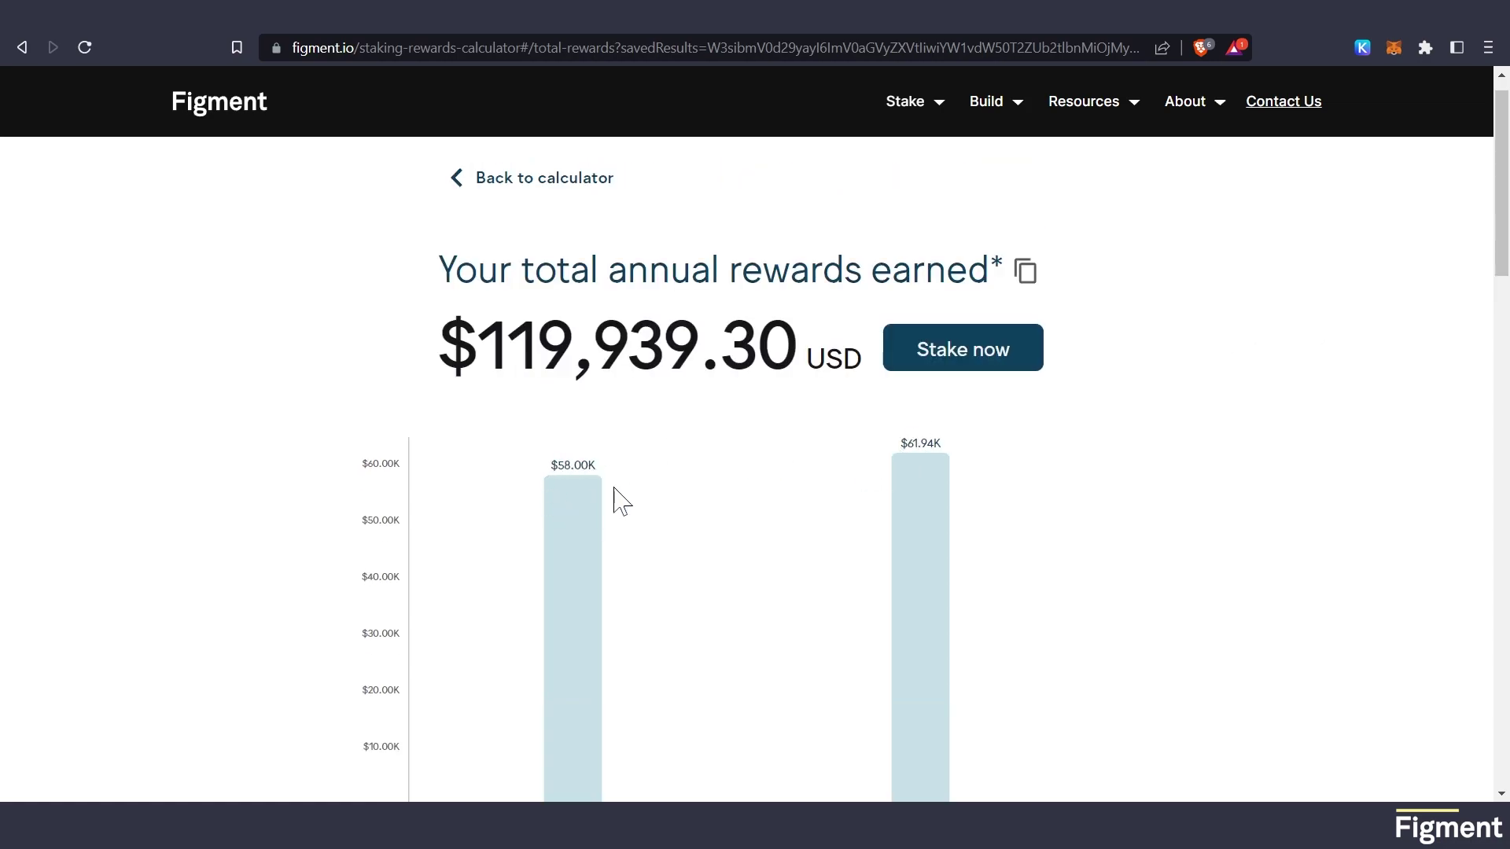
pyautogui.scroll(-4, 1153, 477)
pyautogui.scroll(-3, 1159, 487)
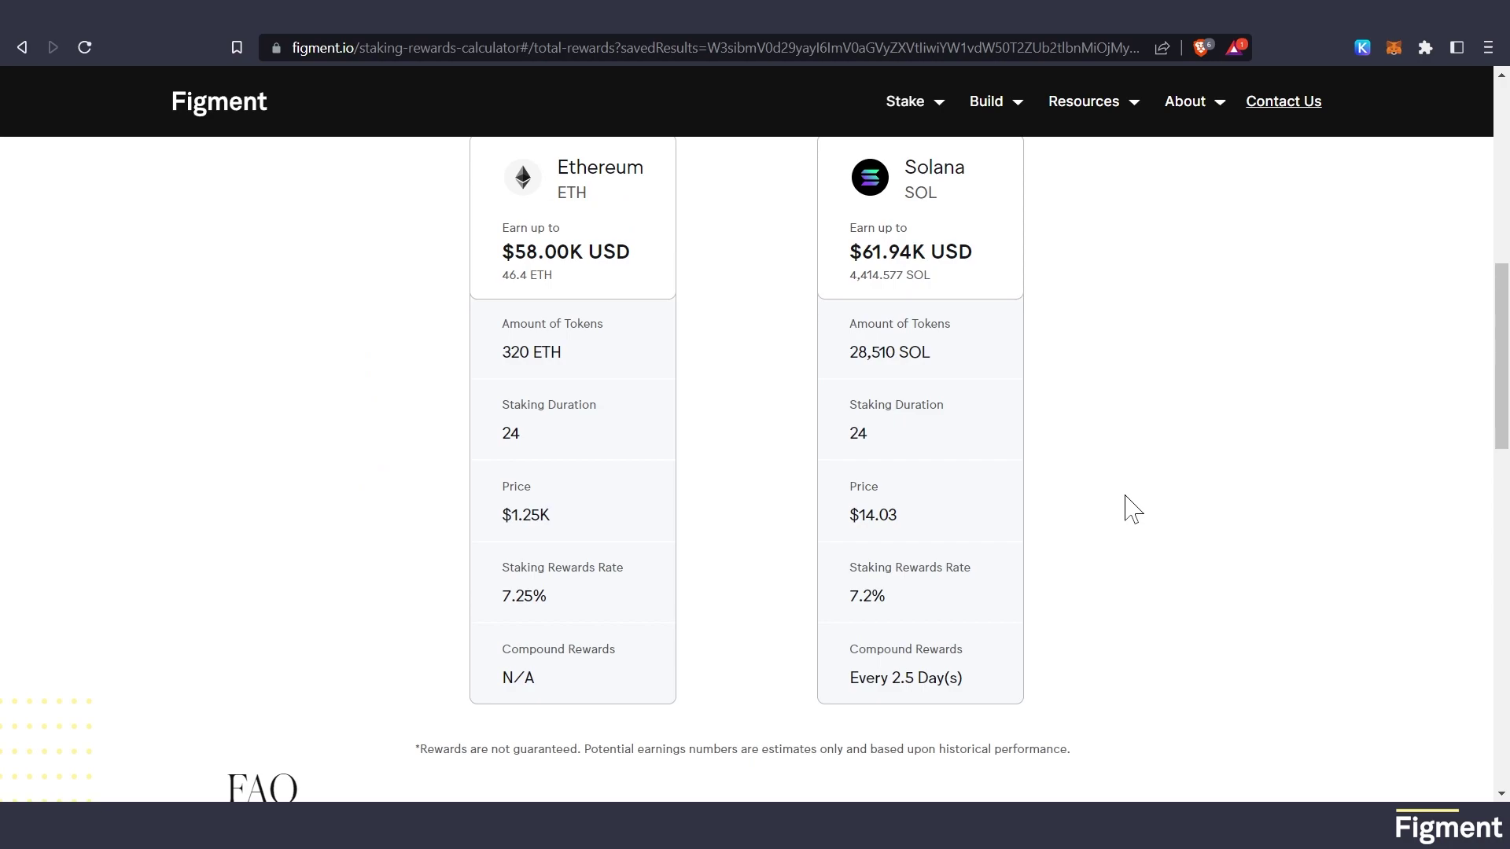
pyautogui.scroll(7, 1133, 508)
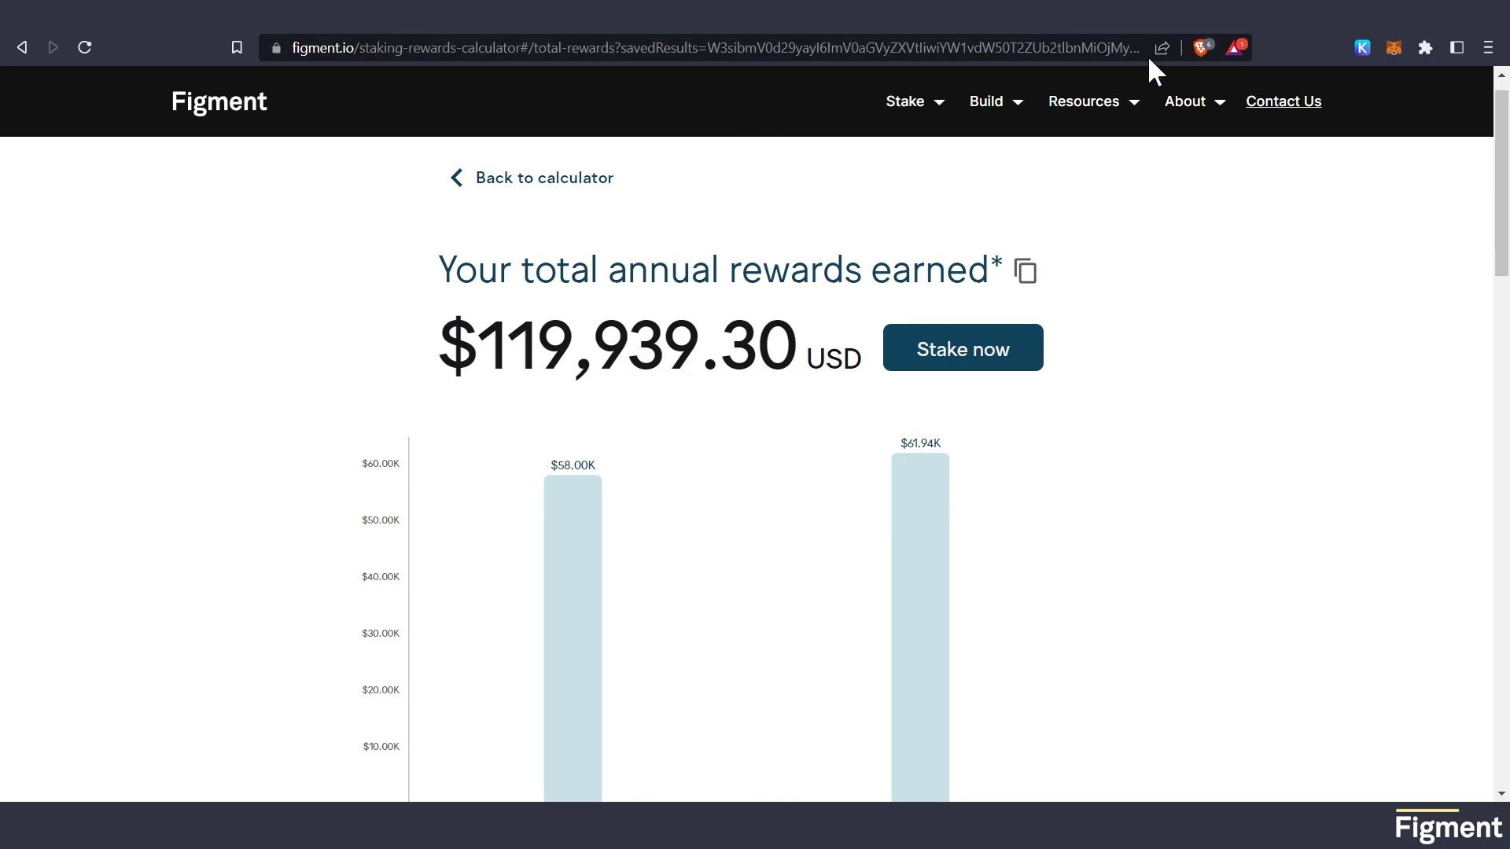
# Paste the copied results link into a new browser window and load it
pyautogui.hotkey('ctrl', 'n')
pyautogui.rightClick(409, 49)
pyautogui.click(452, 203)
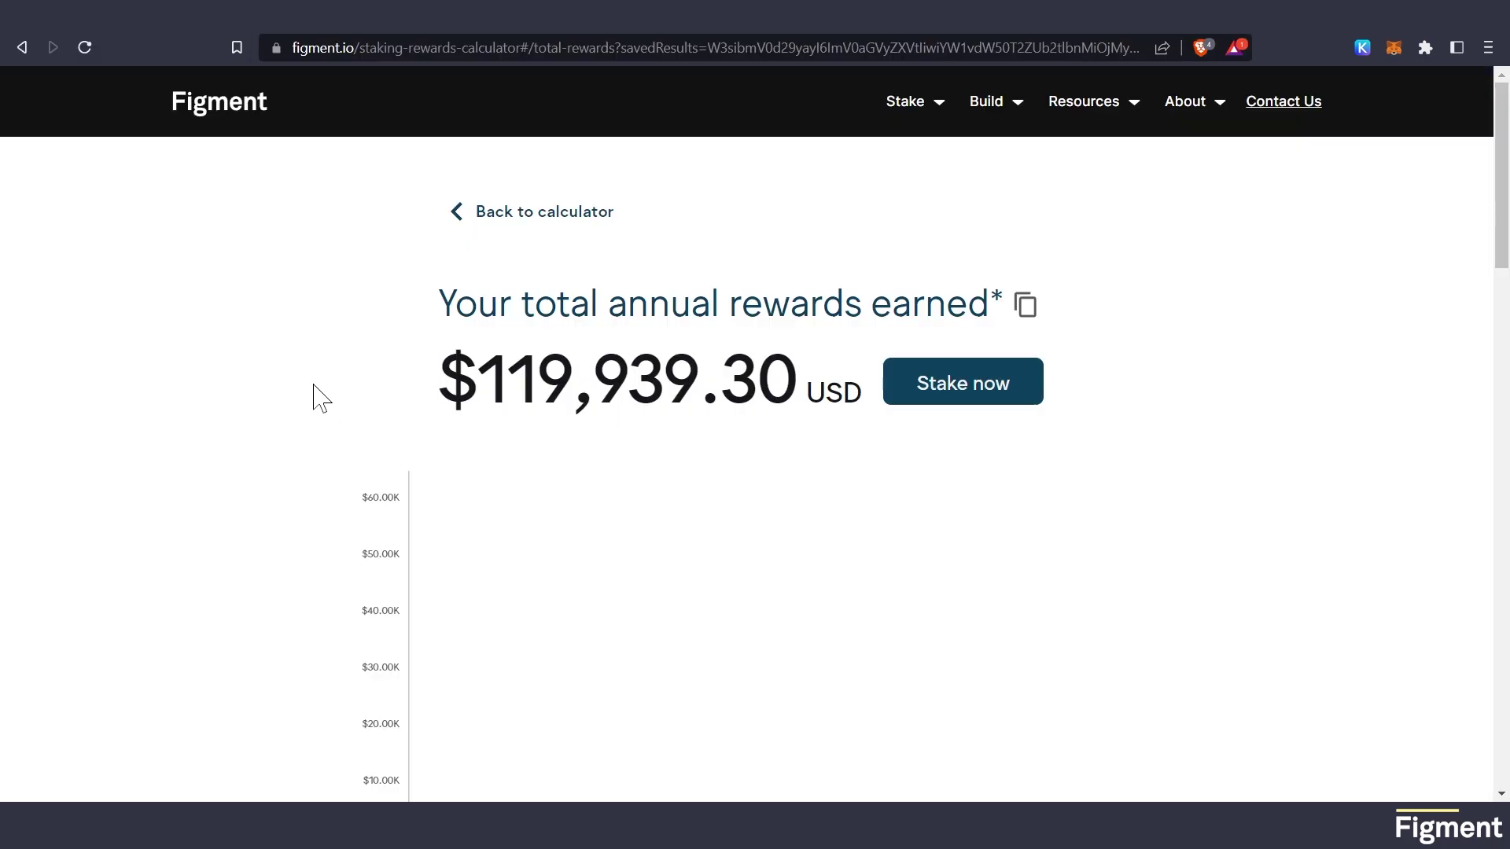
# Review the $119,939.30 totals page, then open and dismiss the Stake now sign-up form
pyautogui.scroll(-6, 296, 372)
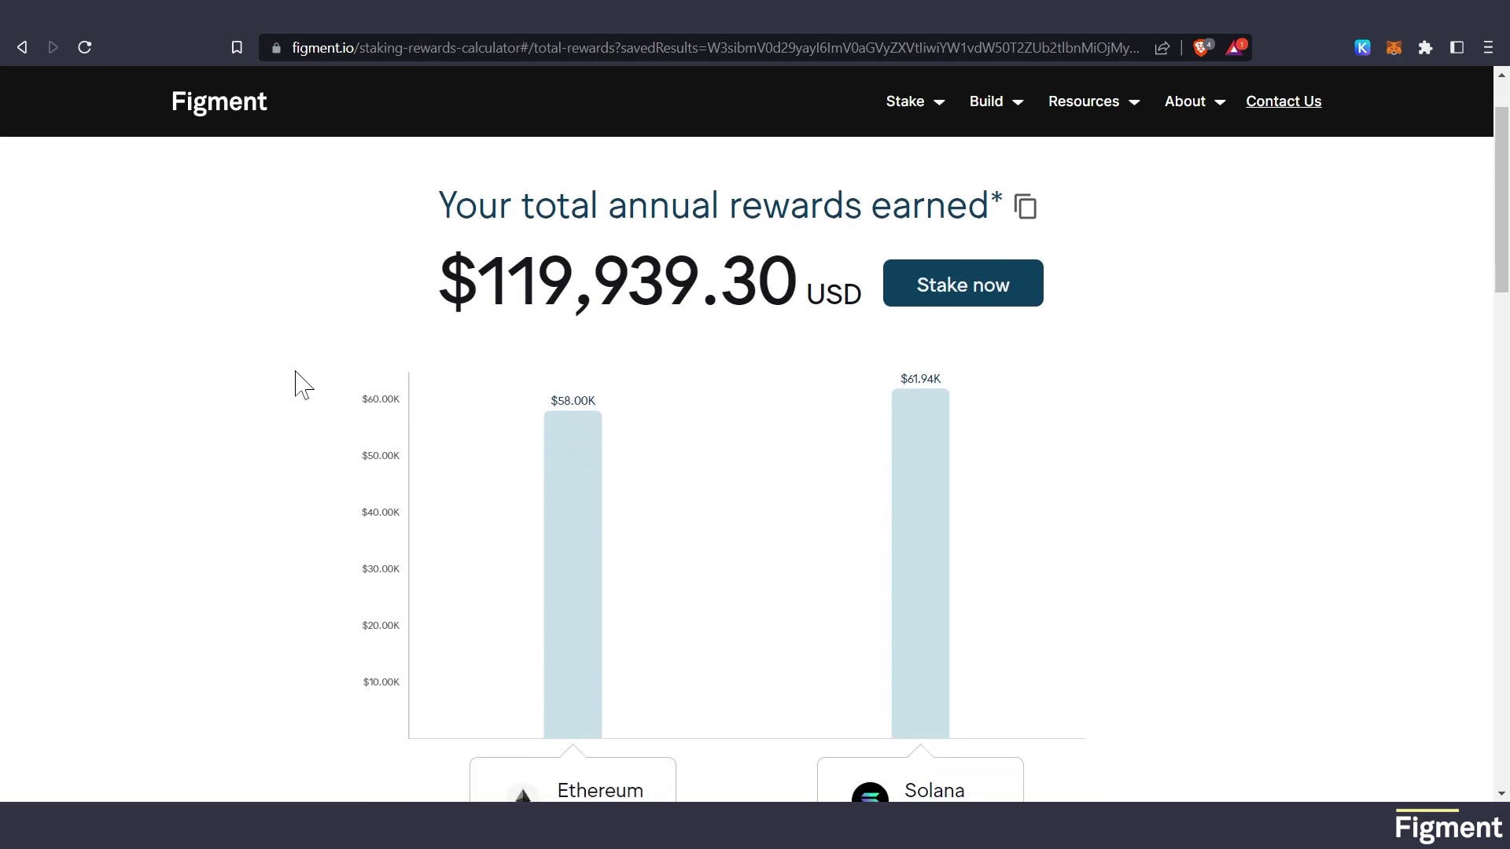
pyautogui.scroll(-4, 296, 372)
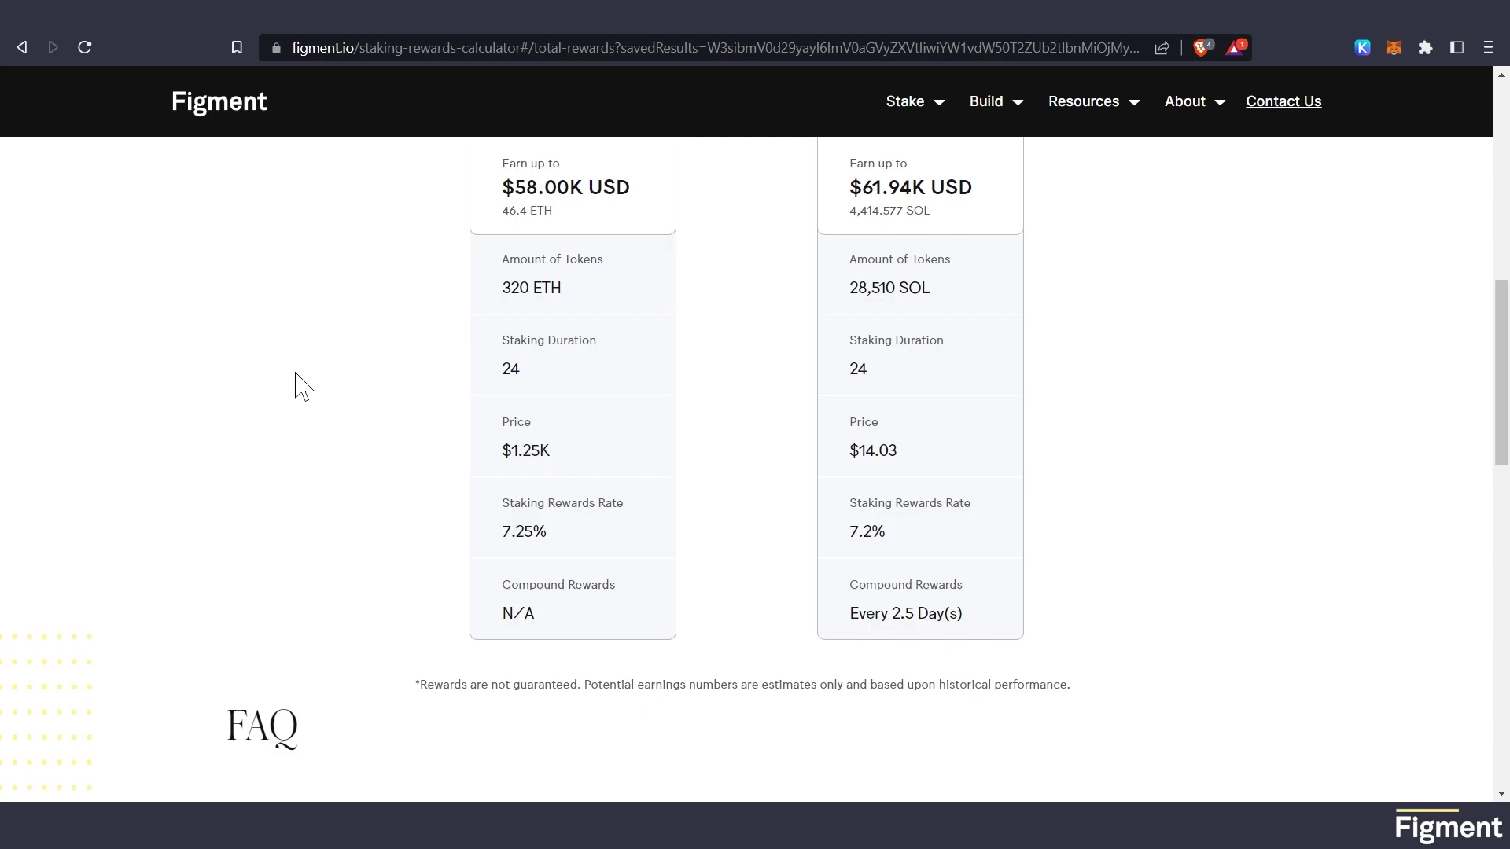
pyautogui.scroll(10, 296, 373)
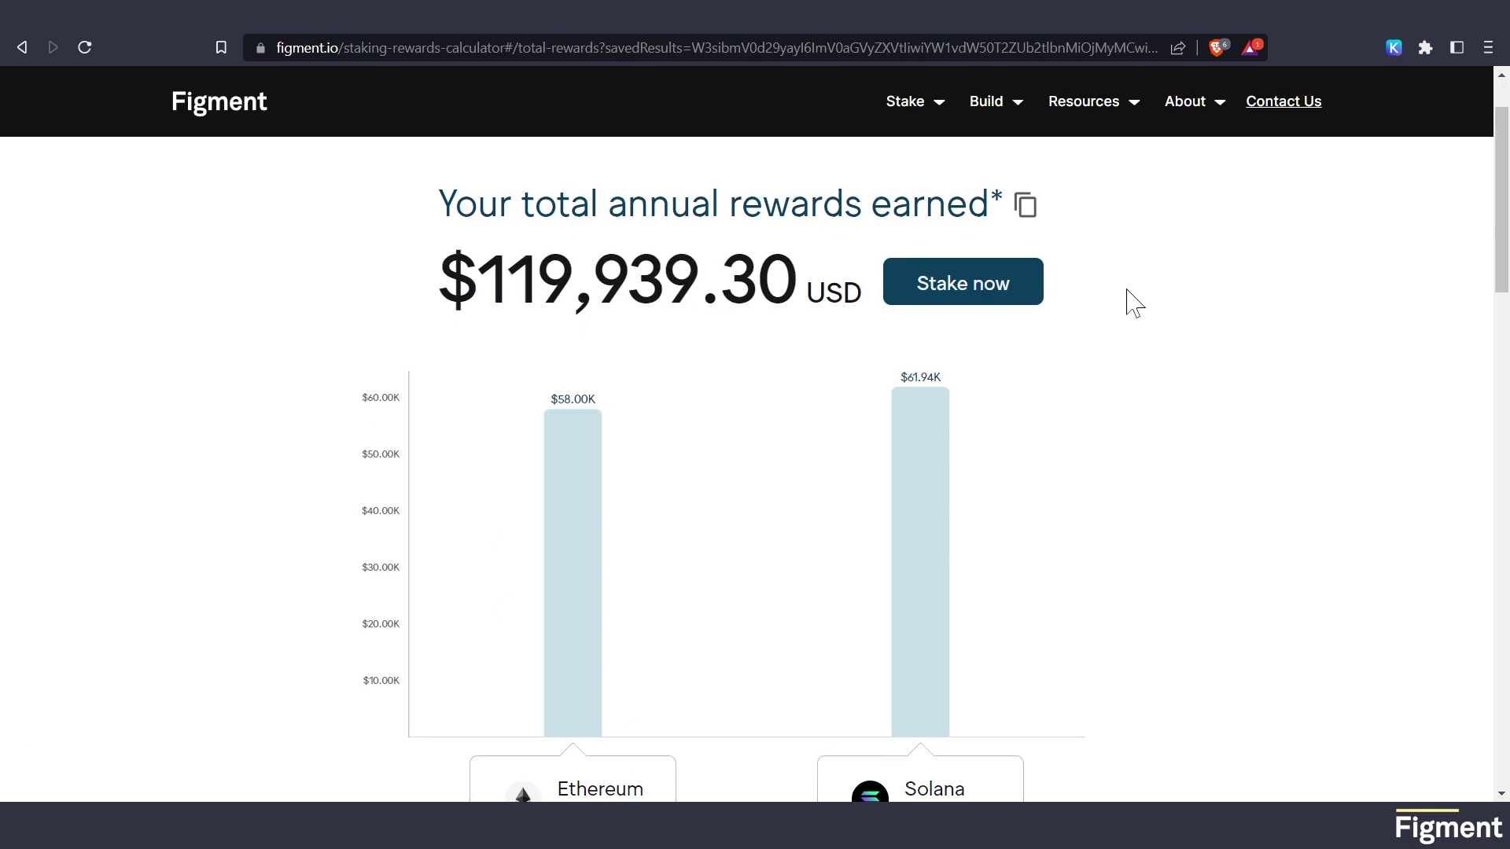
pyautogui.click(1004, 285)
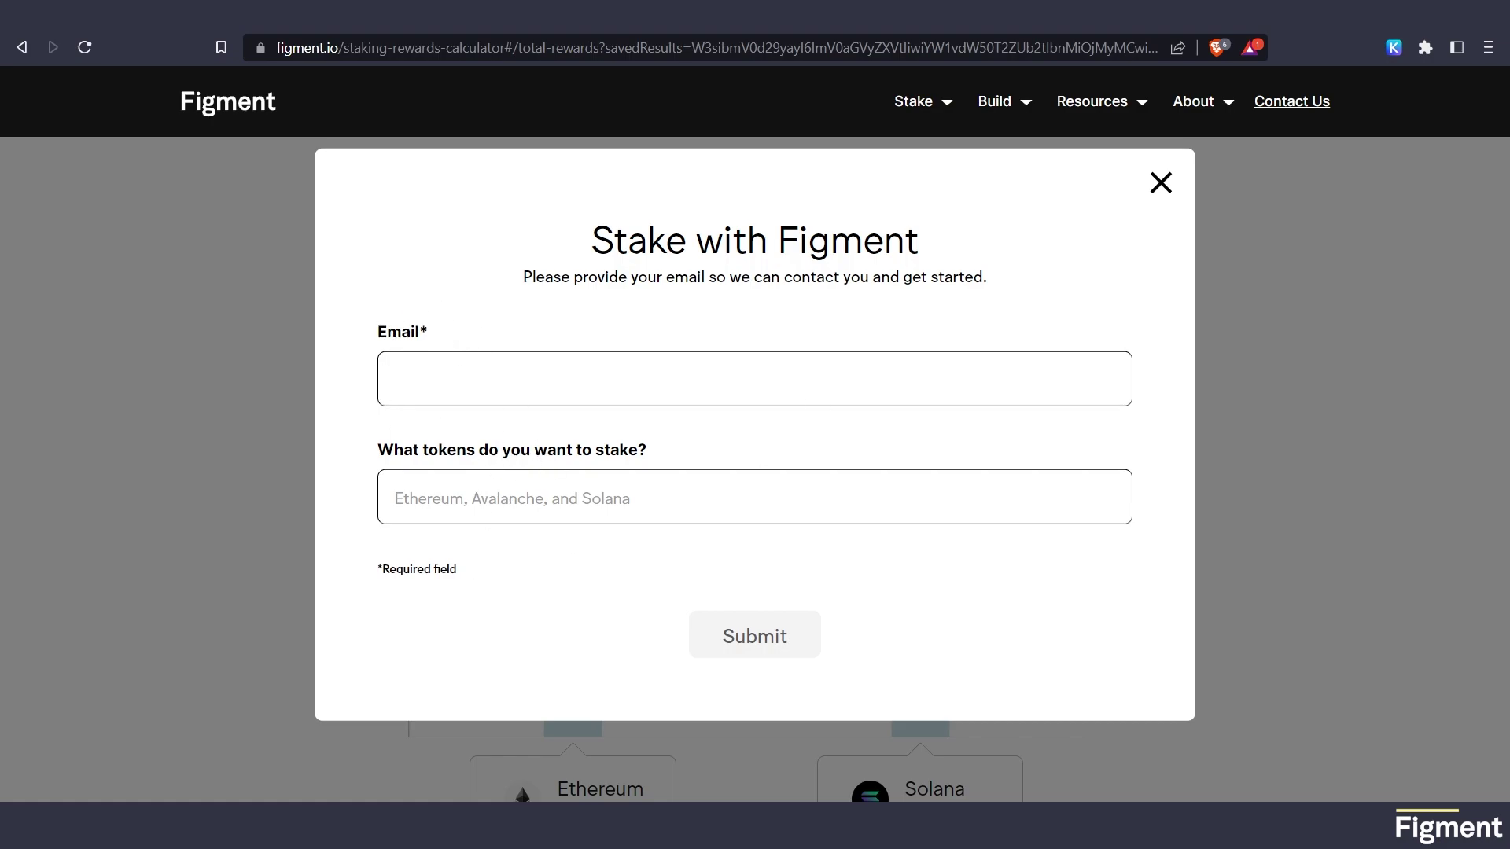
pyautogui.click(1159, 186)
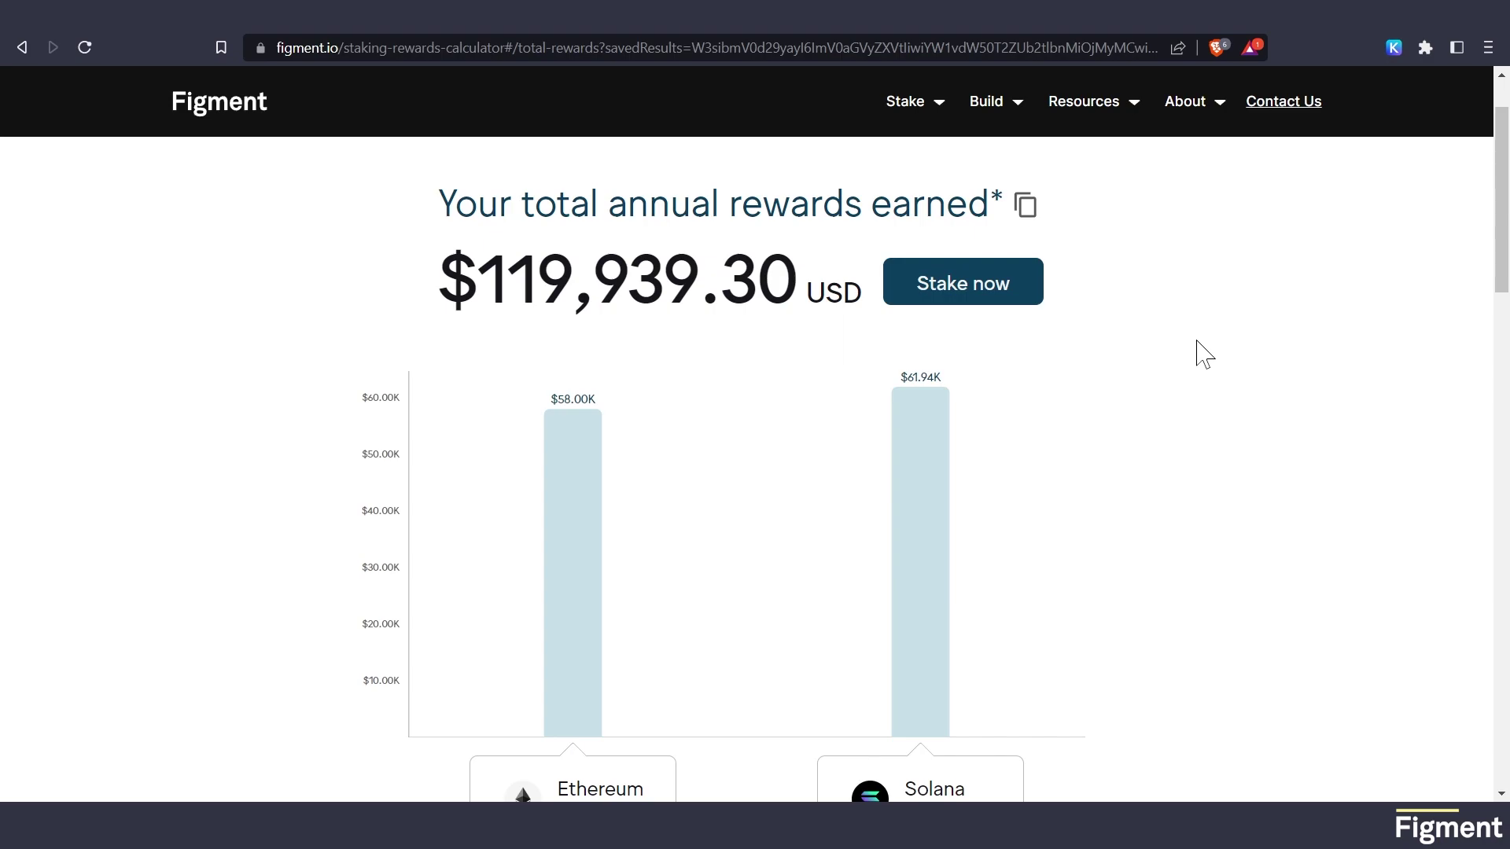